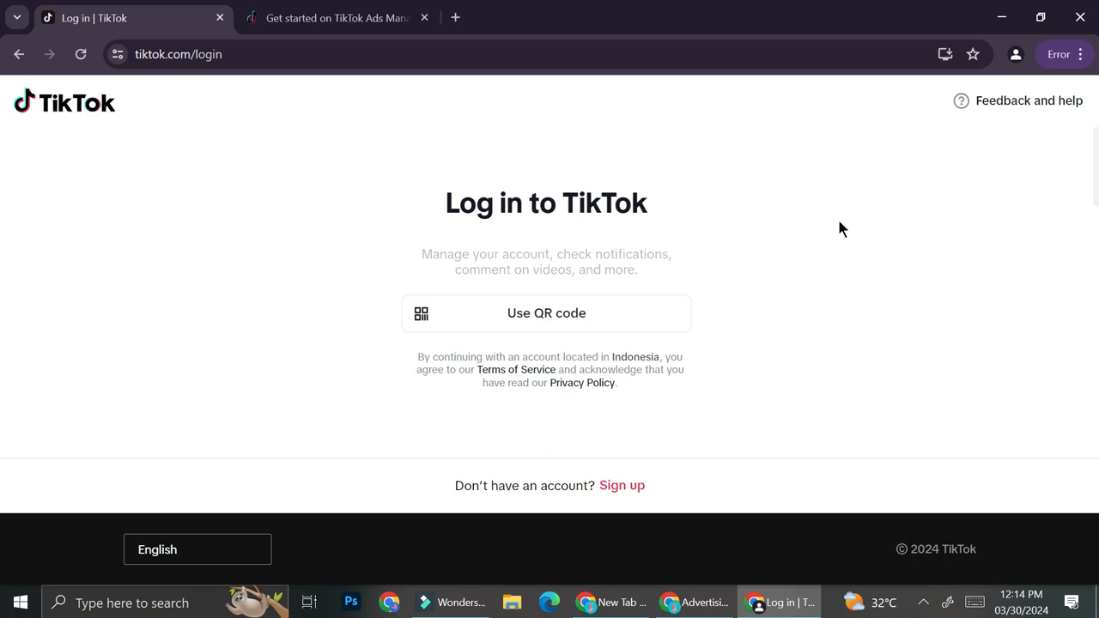
Examine the TikTok login options and the fields and sign-up choices of the Ads Manager account registration form
scroll(739, 270, down, 1)
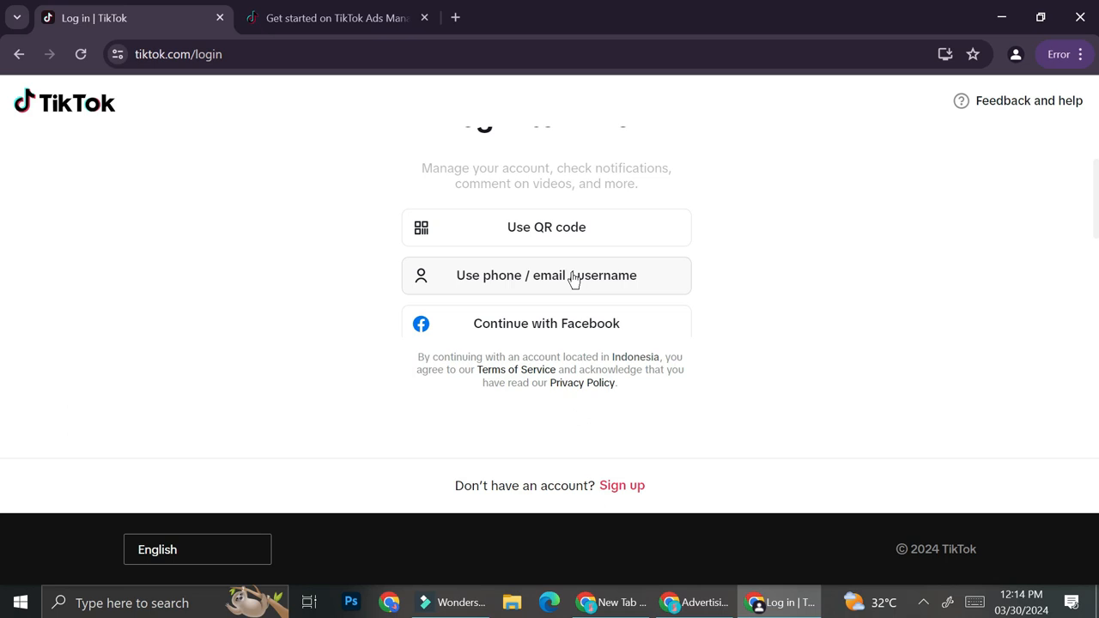
scroll(569, 278, down, 2)
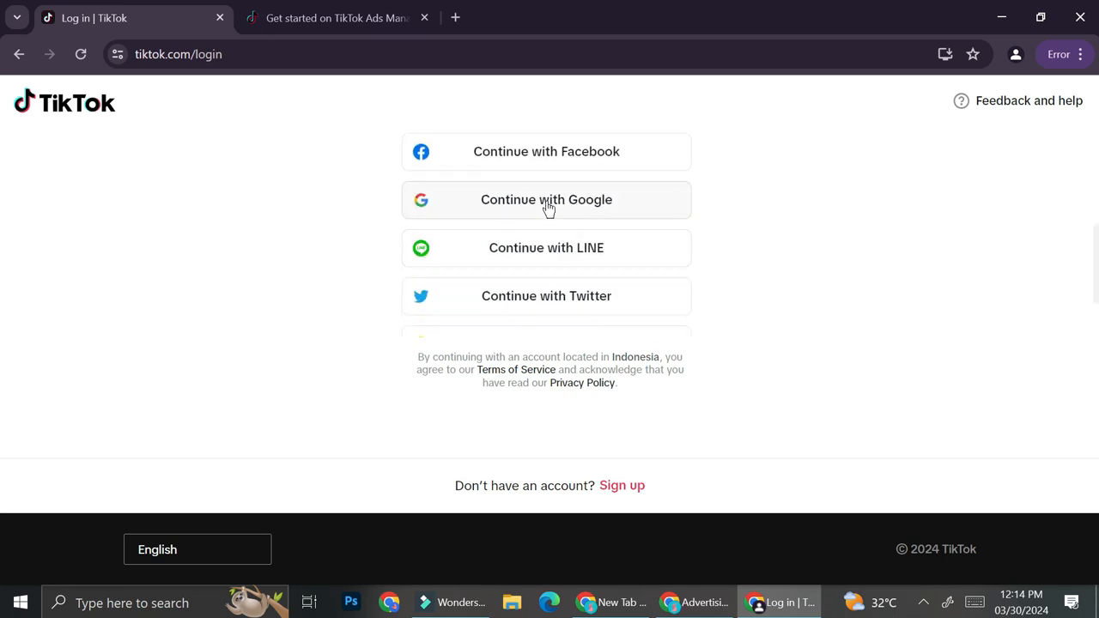
scroll(552, 228, down, 1)
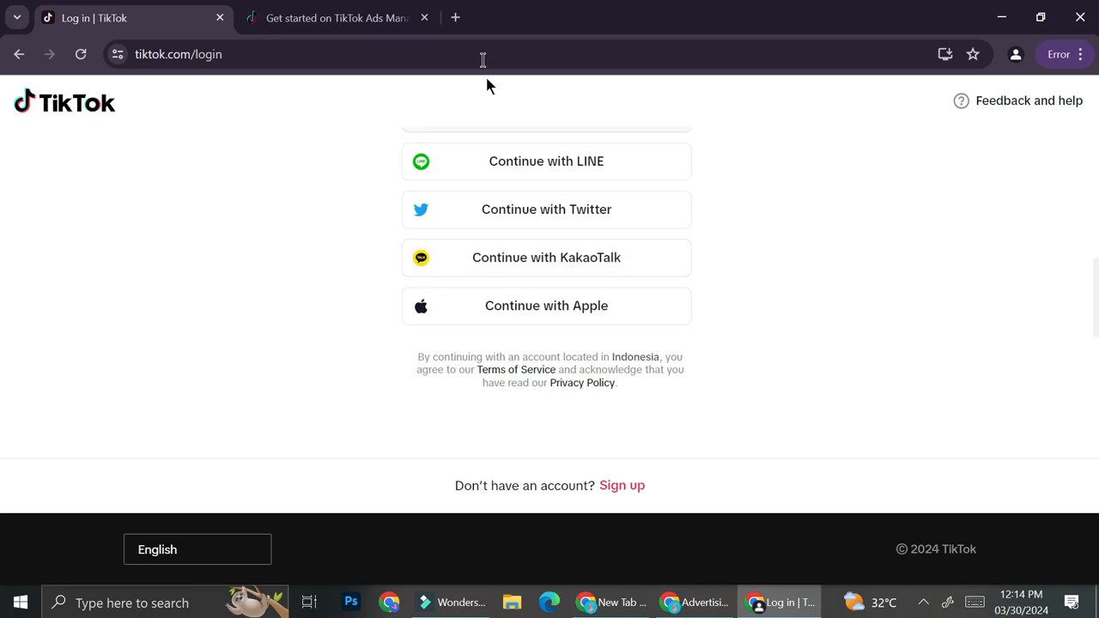
click(356, 17)
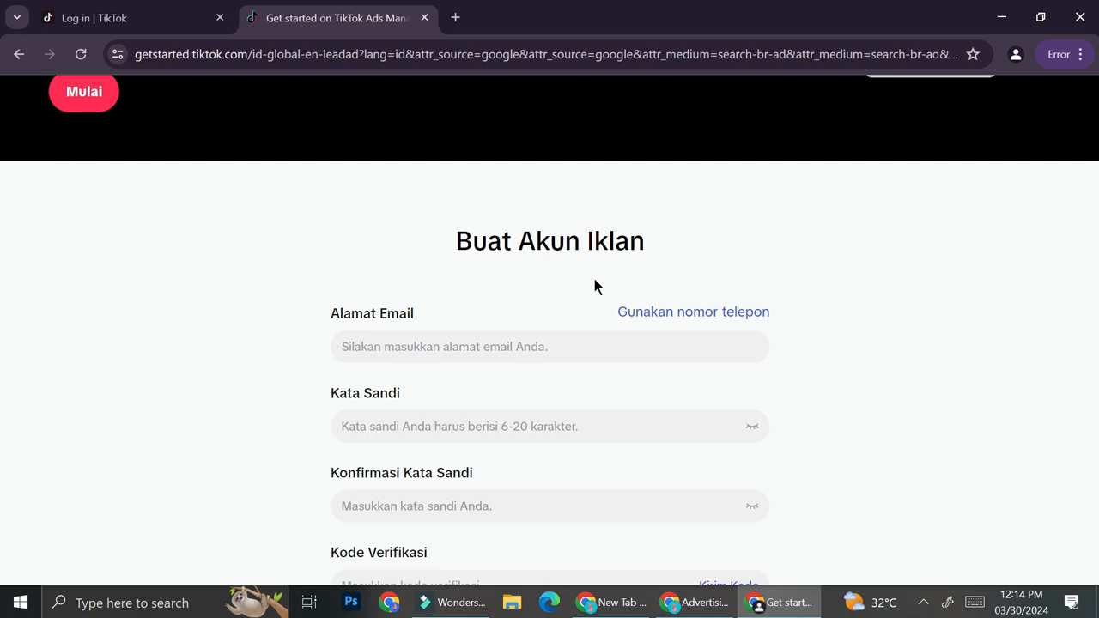
click(64, 15)
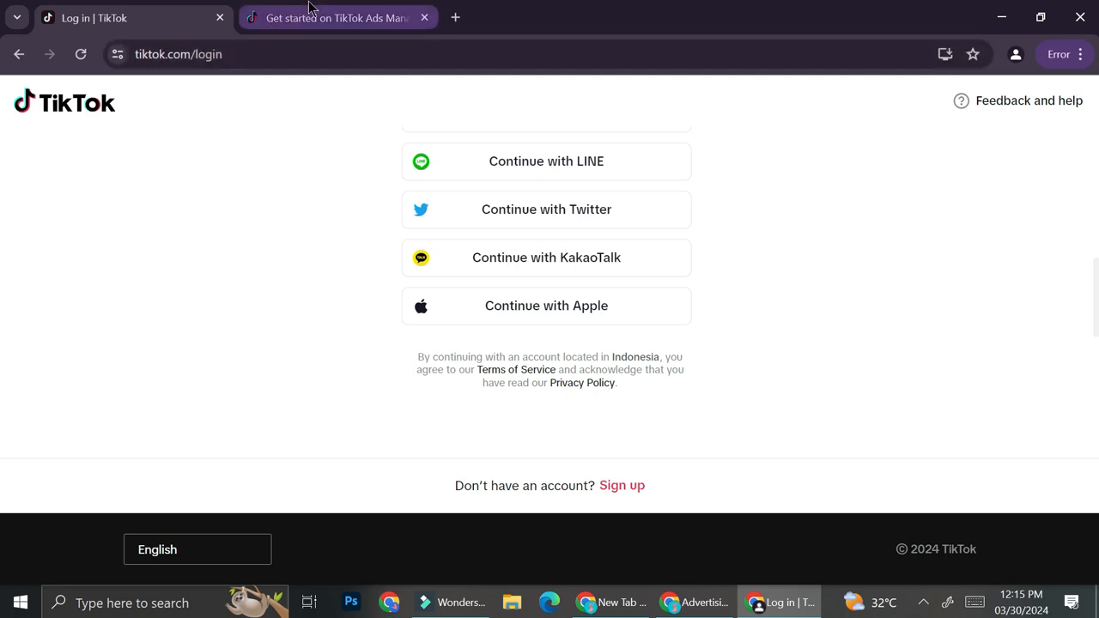
click(268, 17)
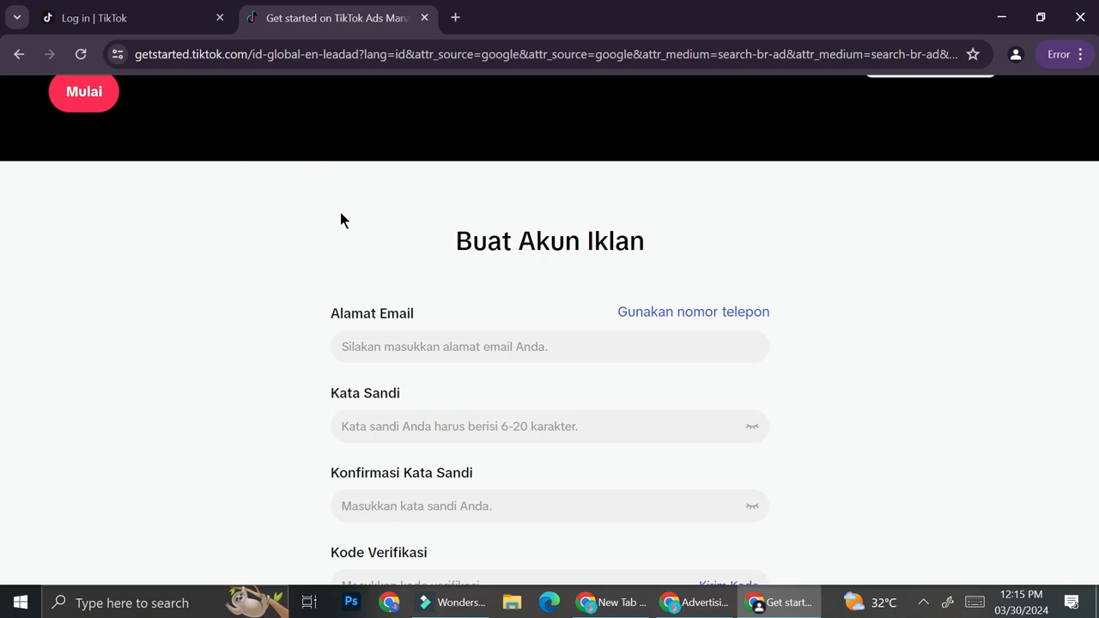
scroll(341, 218, down, 2)
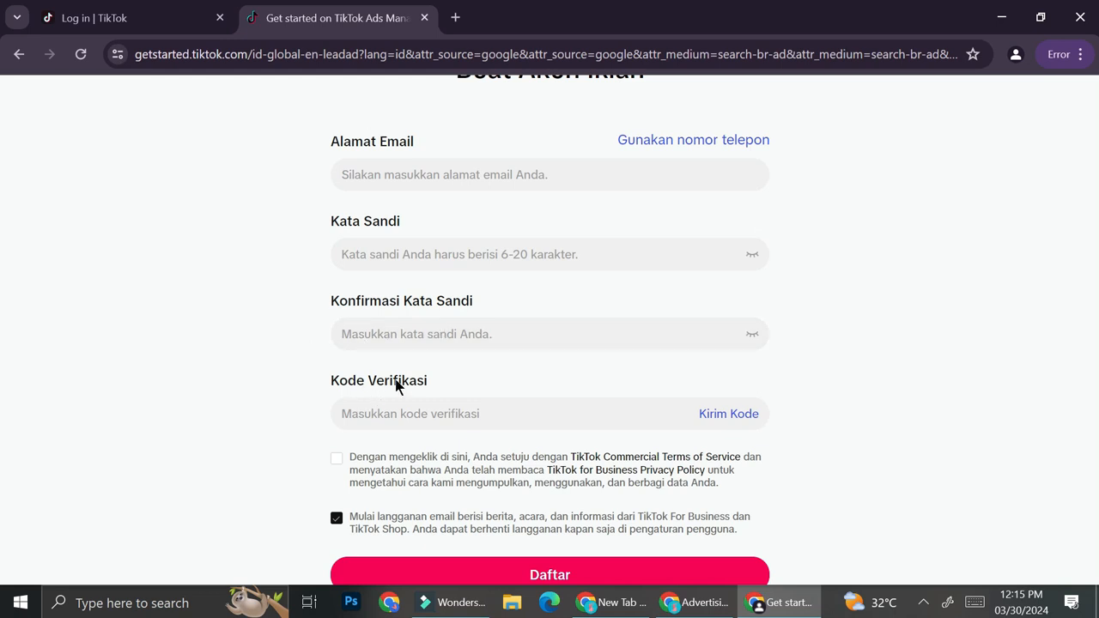
scroll(398, 383, down, 1)
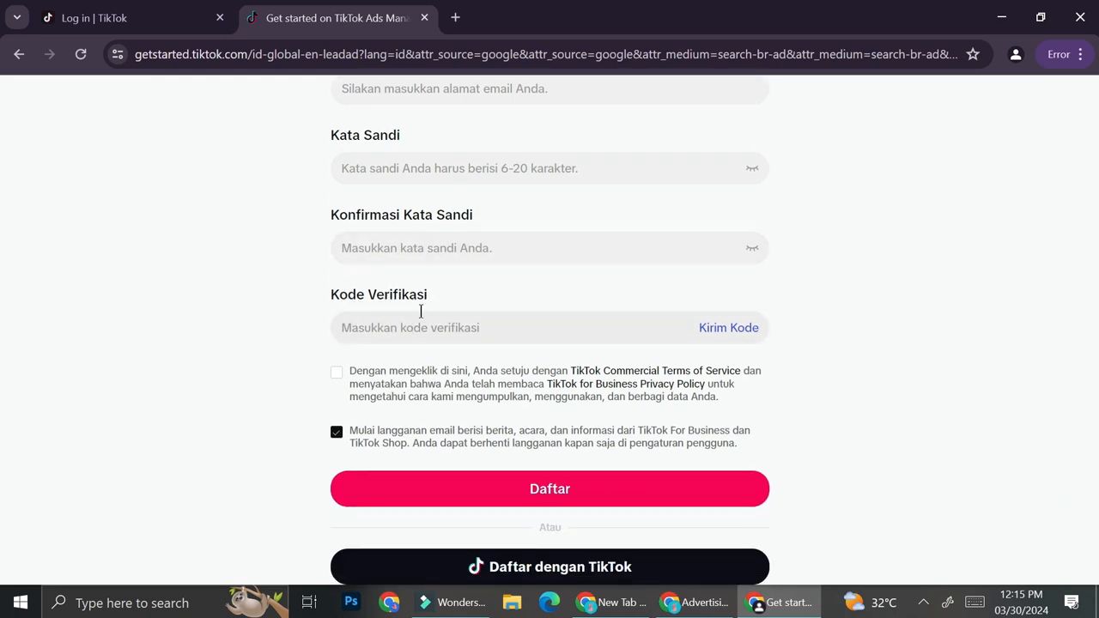
scroll(438, 314, down, 2)
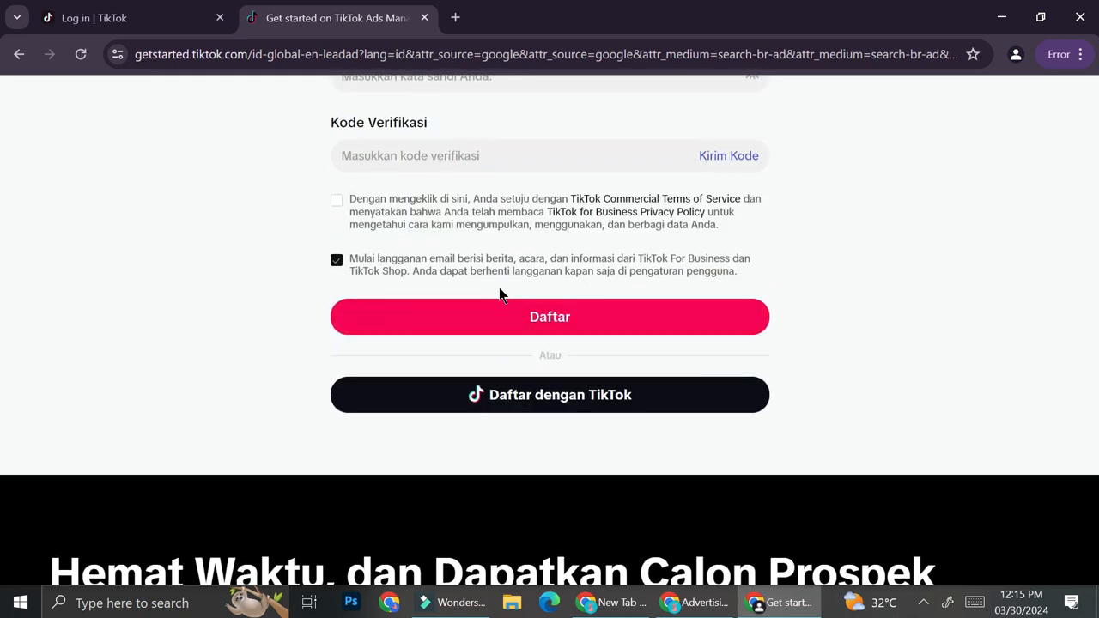
scroll(456, 232, up, 1)
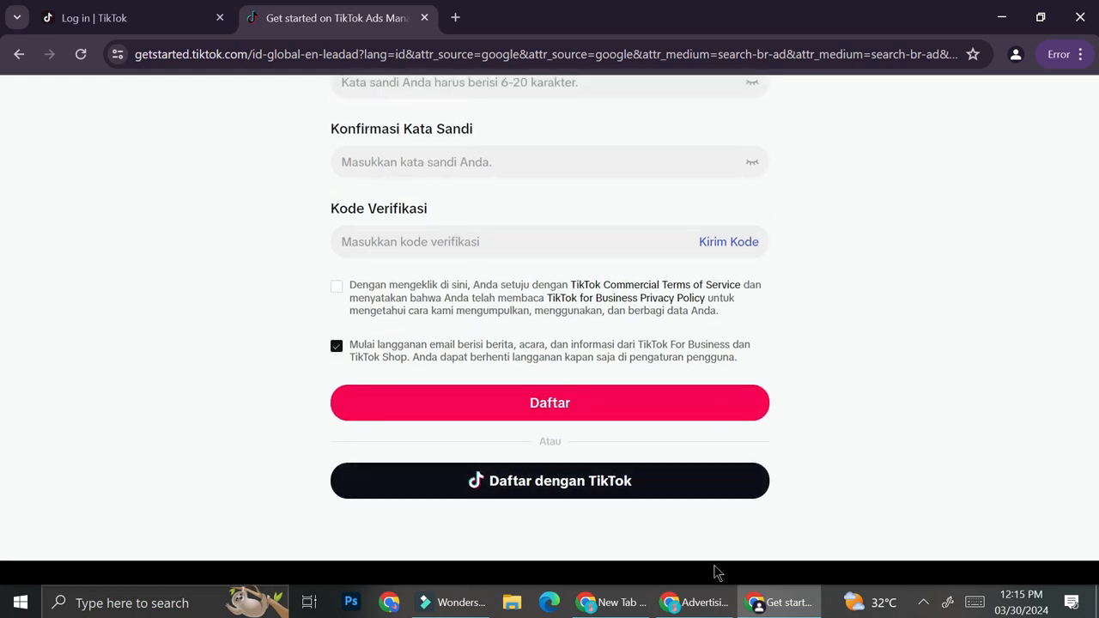
In the other Chrome window, open the Shopify store's Ads Manager account and start ad creation in Basic mode
click(697, 602)
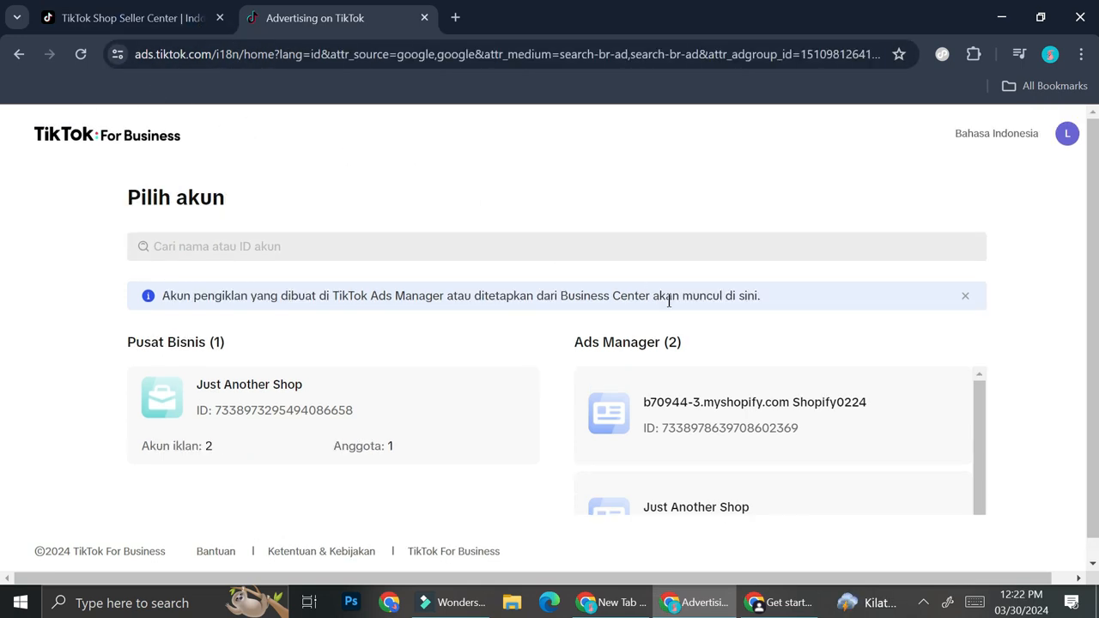
scroll(714, 422, down, 1)
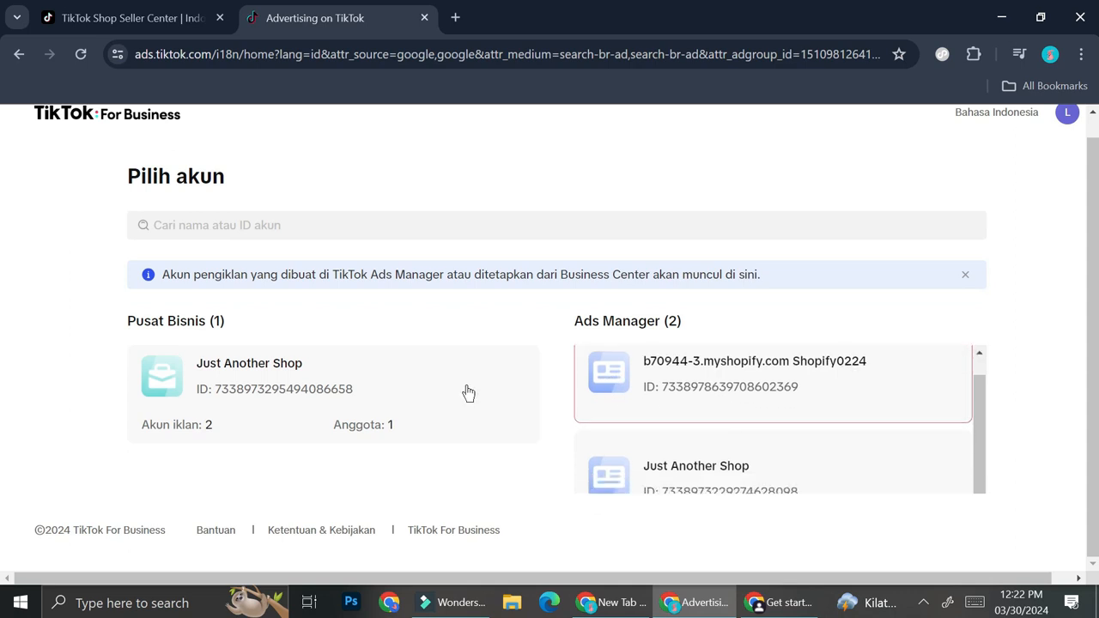
click(757, 369)
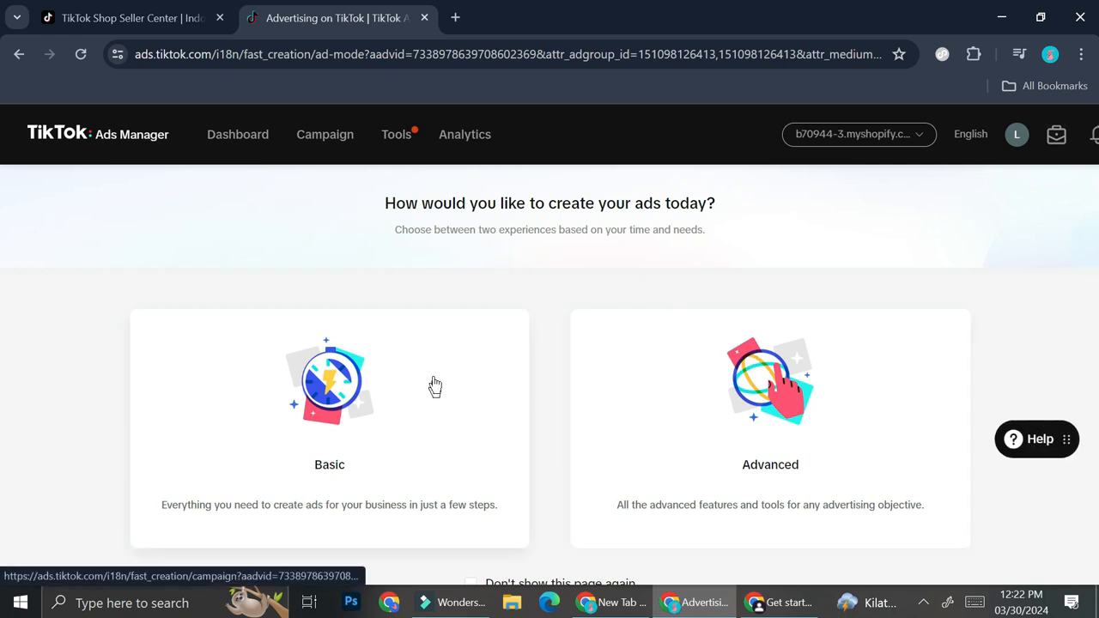
scroll(354, 272, down, 1)
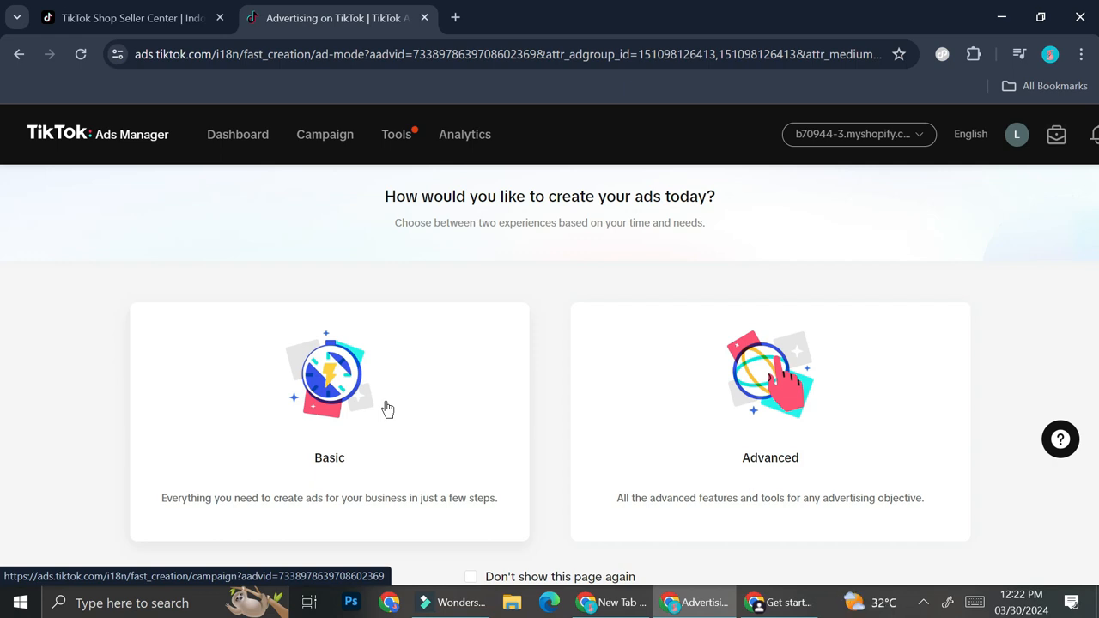
click(387, 409)
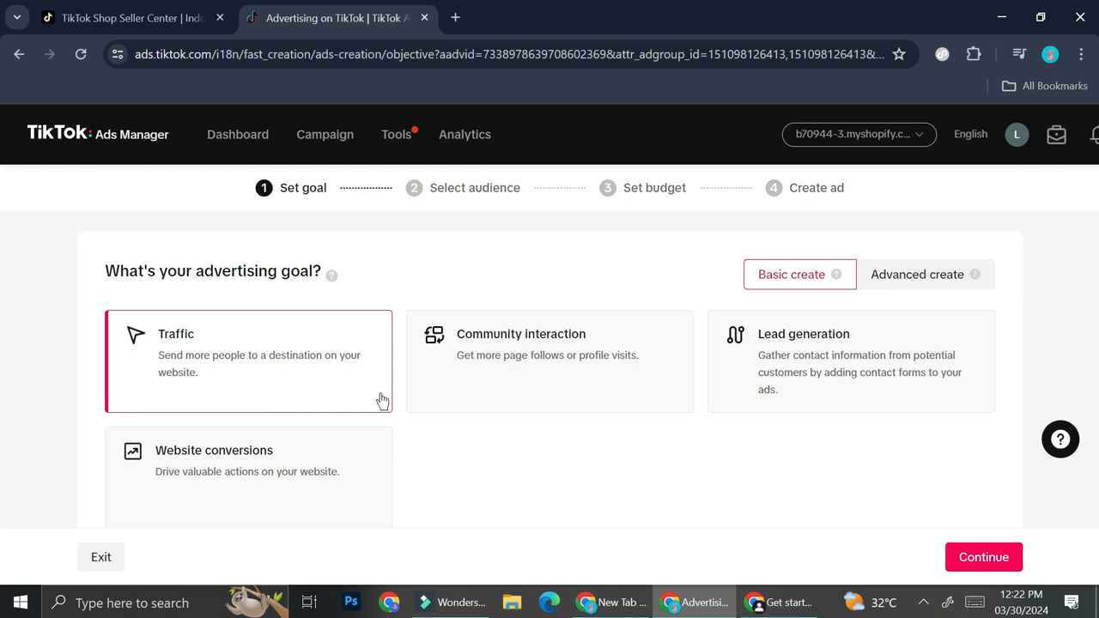
Choose Website conversions as the advertising goal and continue to the audience stage, setting Complete Payment as the event to track
click(219, 466)
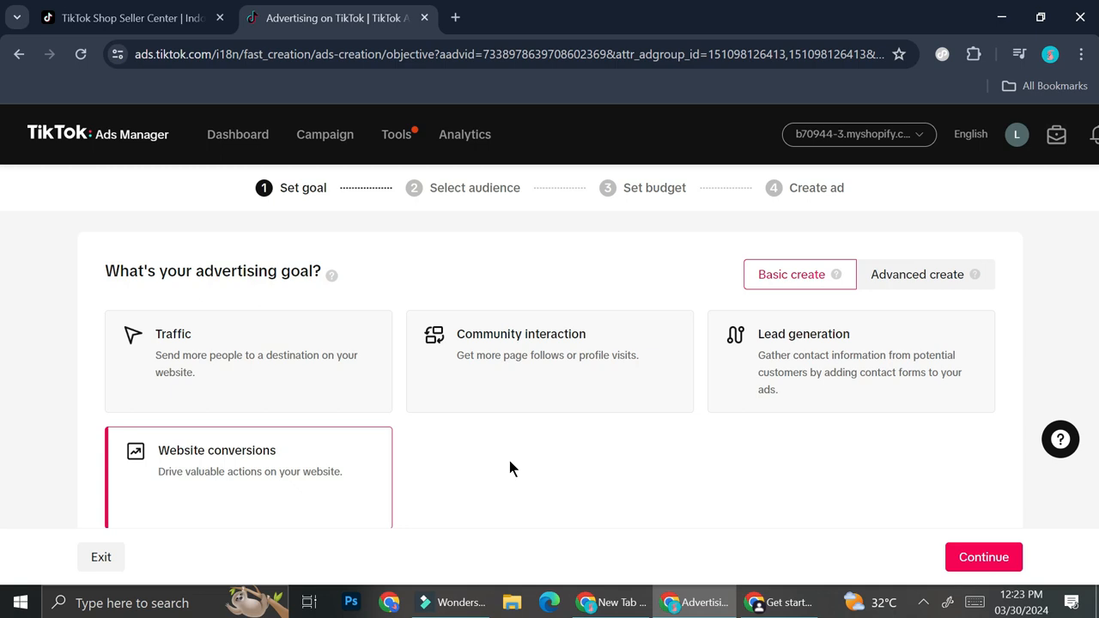
scroll(510, 464, down, 2)
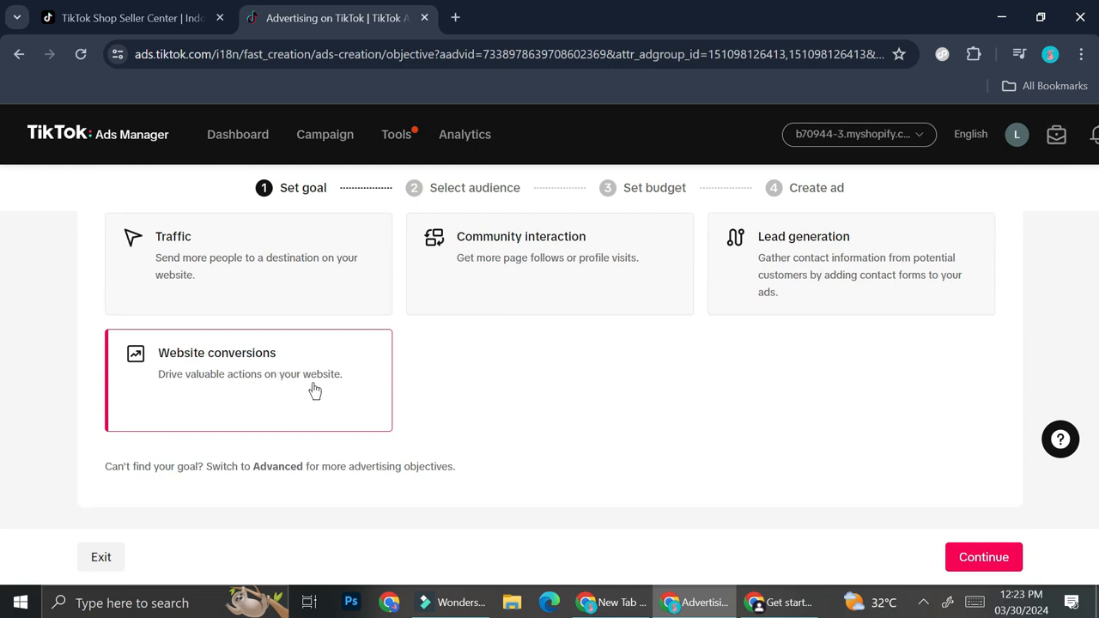
scroll(533, 378, up, 1)
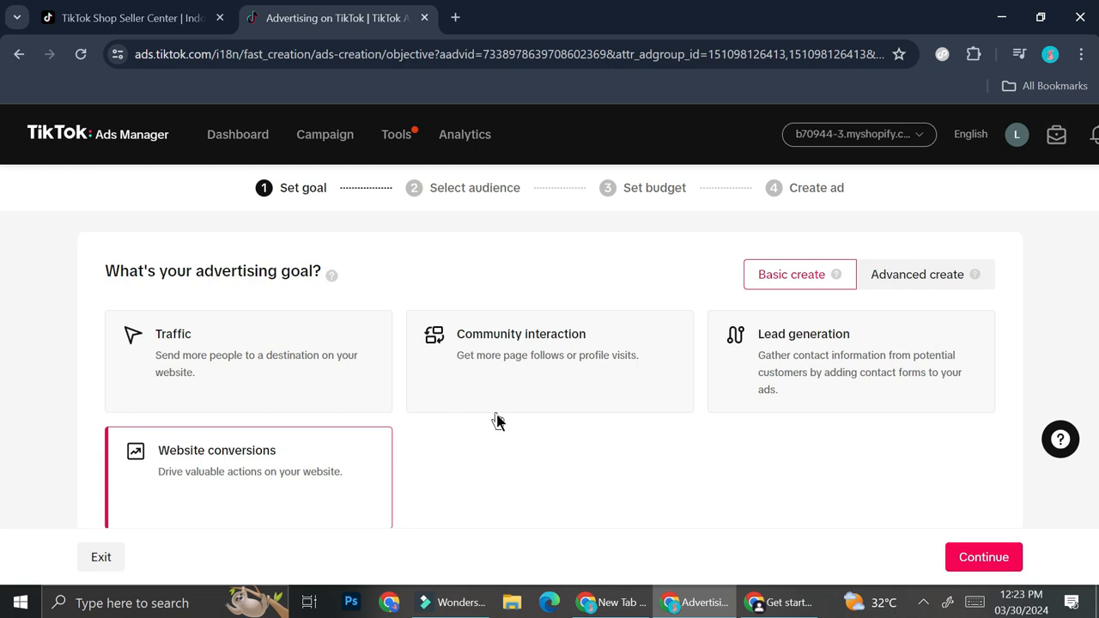
scroll(499, 420, down, 1)
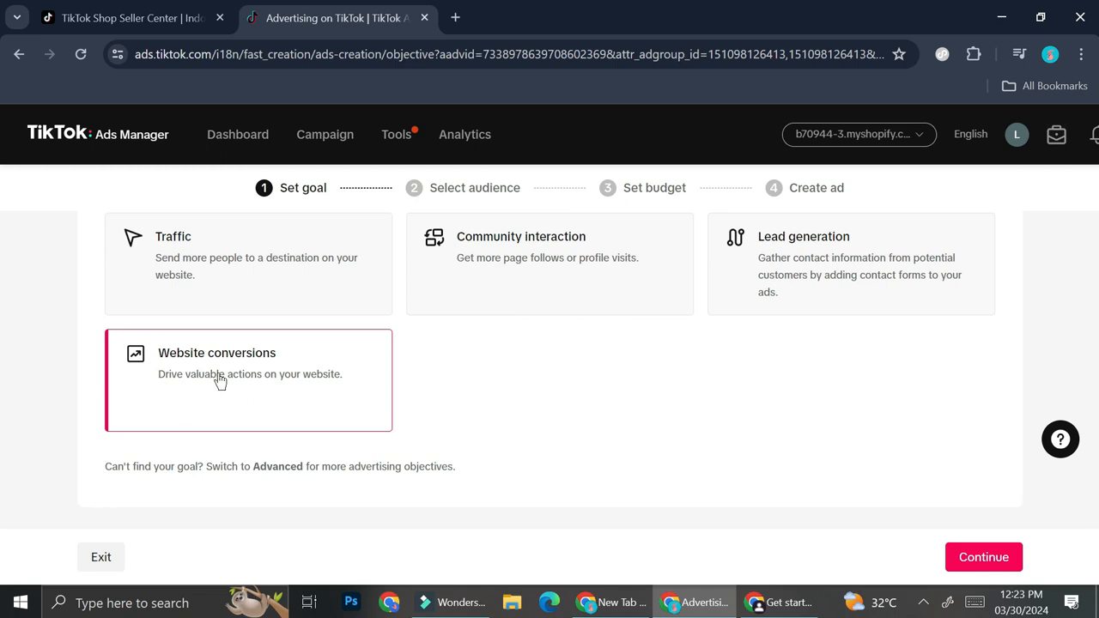
click(975, 559)
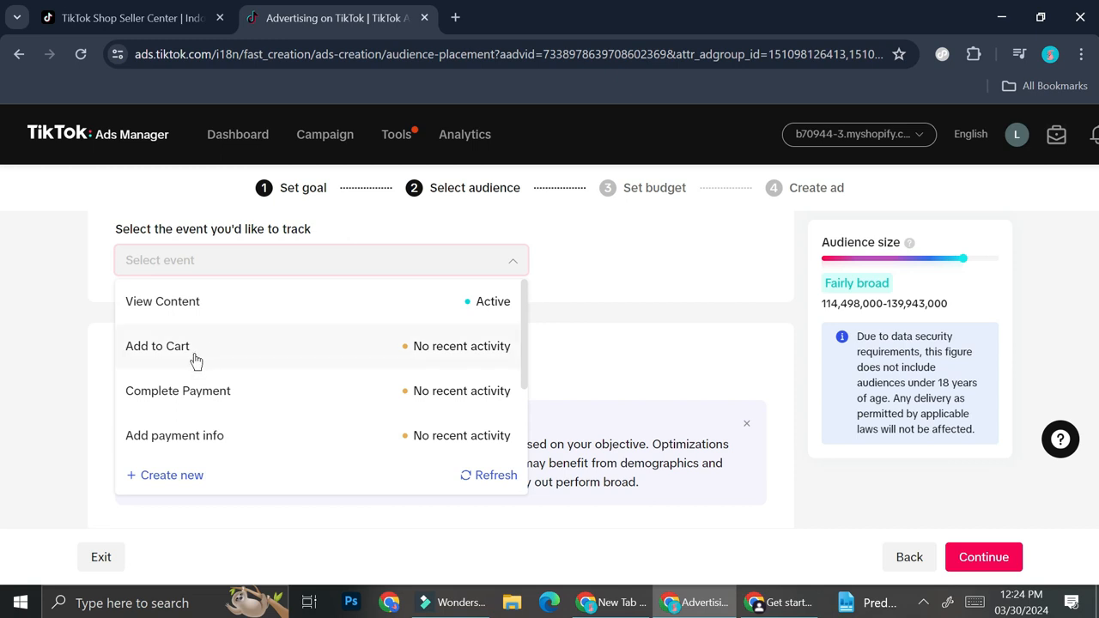
click(210, 397)
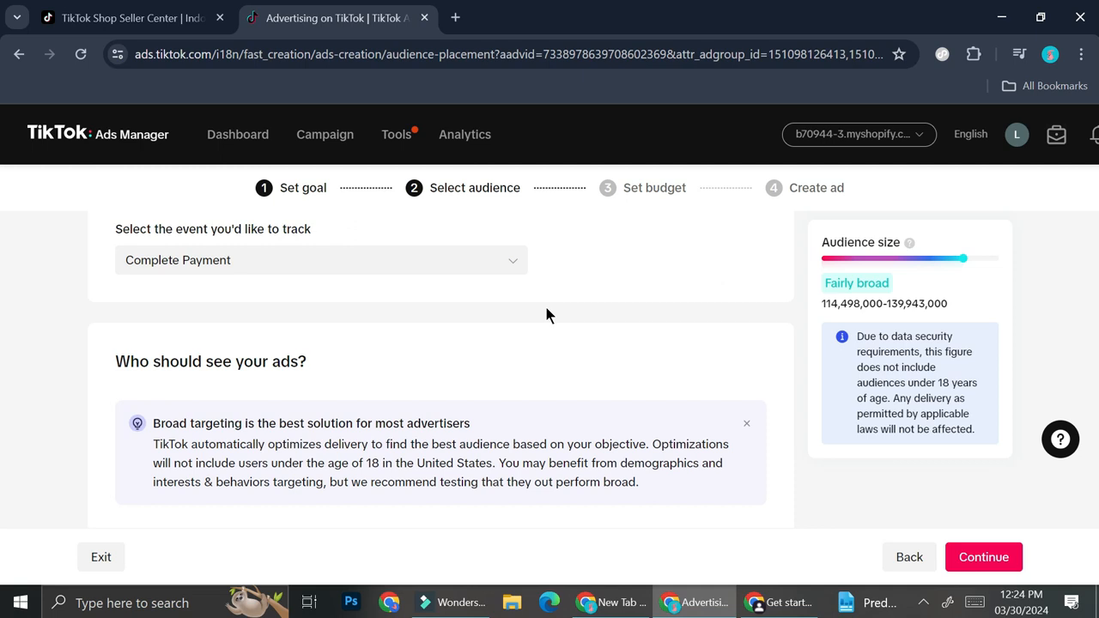
Add Malaysia to the audience's target locations, and remove it again
scroll(546, 315, down, 1)
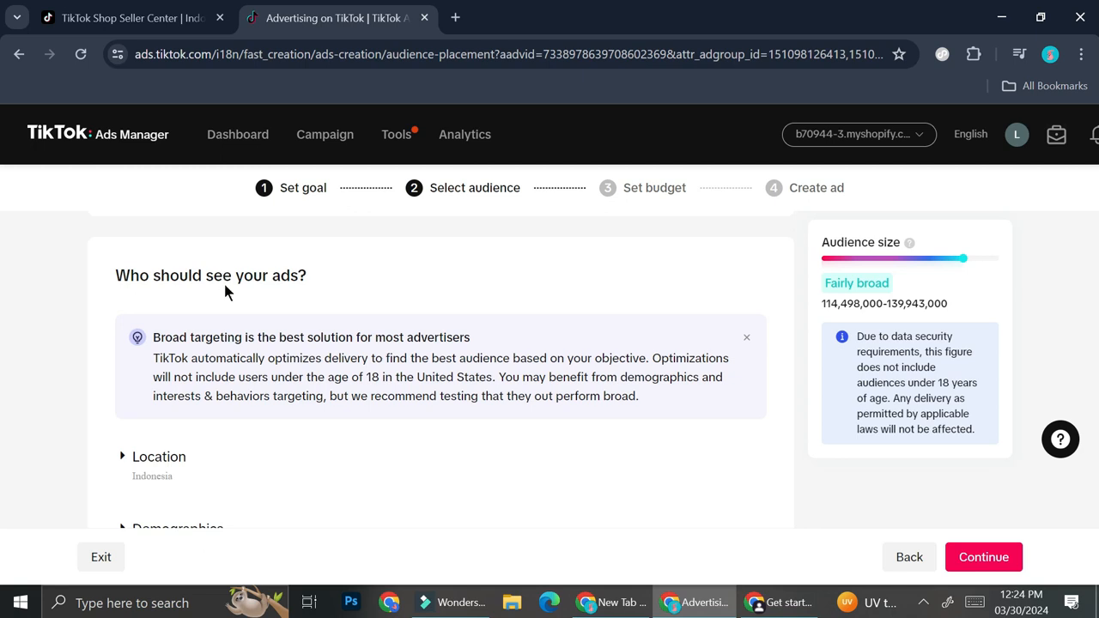
scroll(223, 284, down, 2)
scroll(257, 326, down, 2)
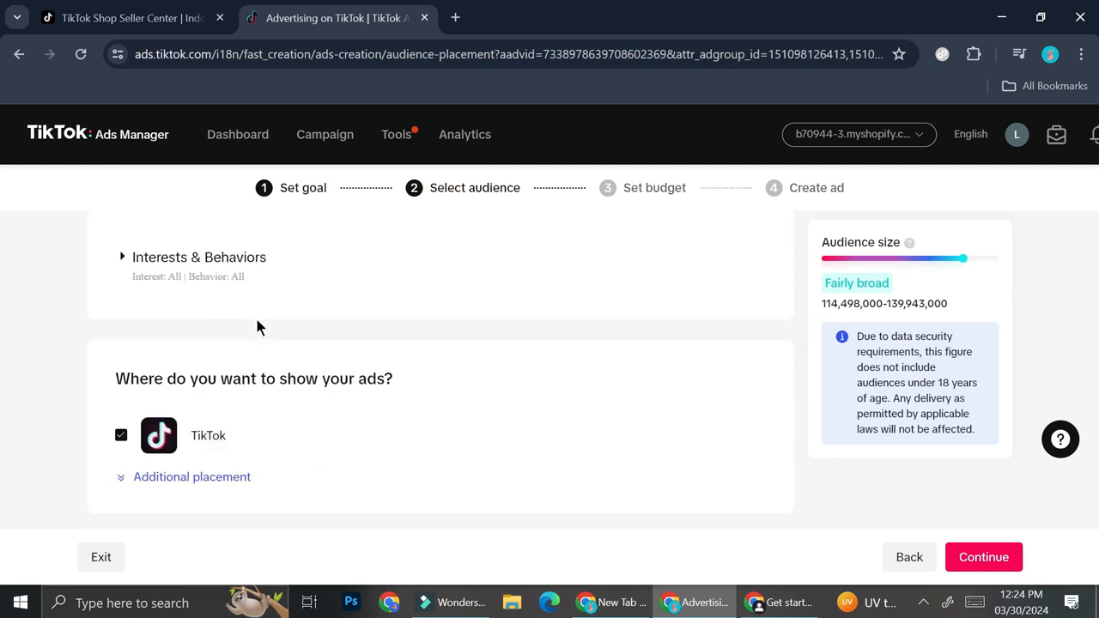
scroll(292, 300, up, 2)
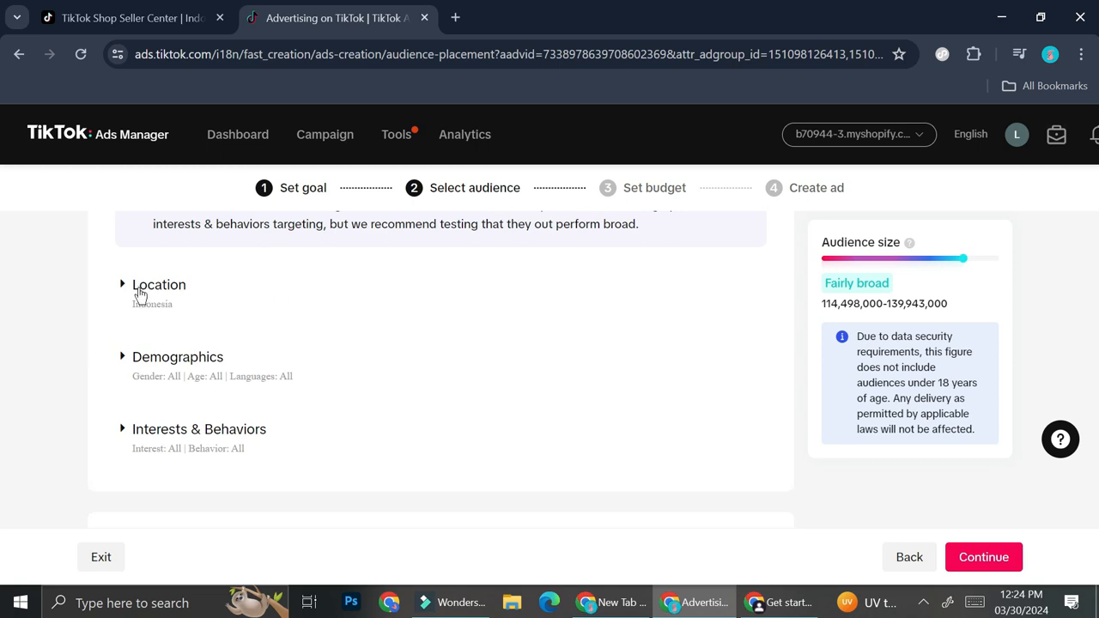
click(140, 292)
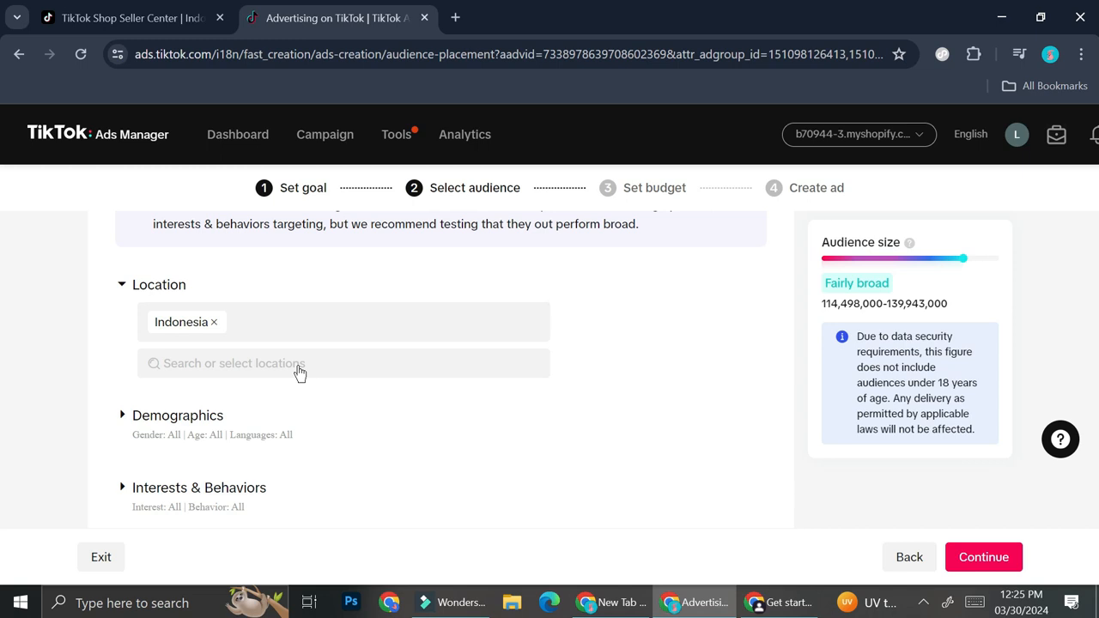
click(298, 371)
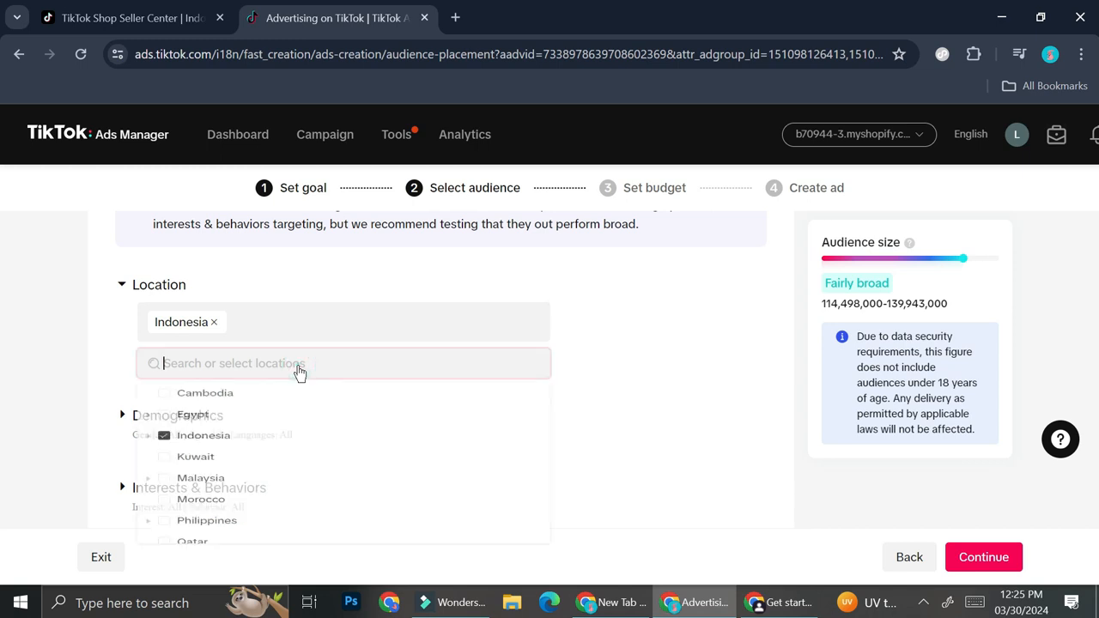
click(232, 515)
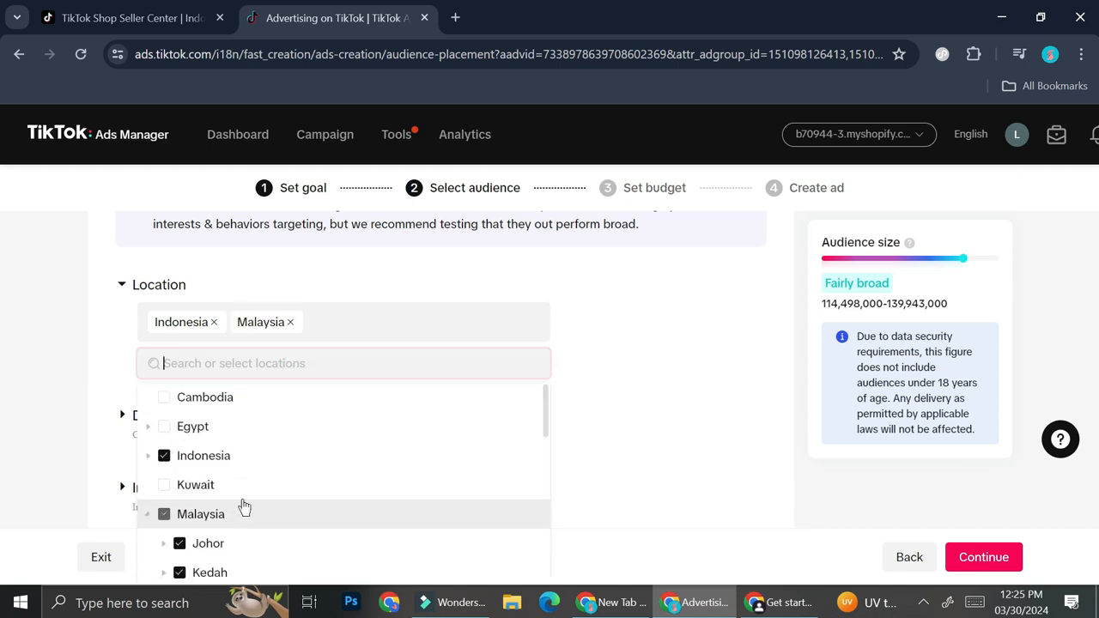
scroll(218, 516, down, 2)
scroll(207, 491, up, 2)
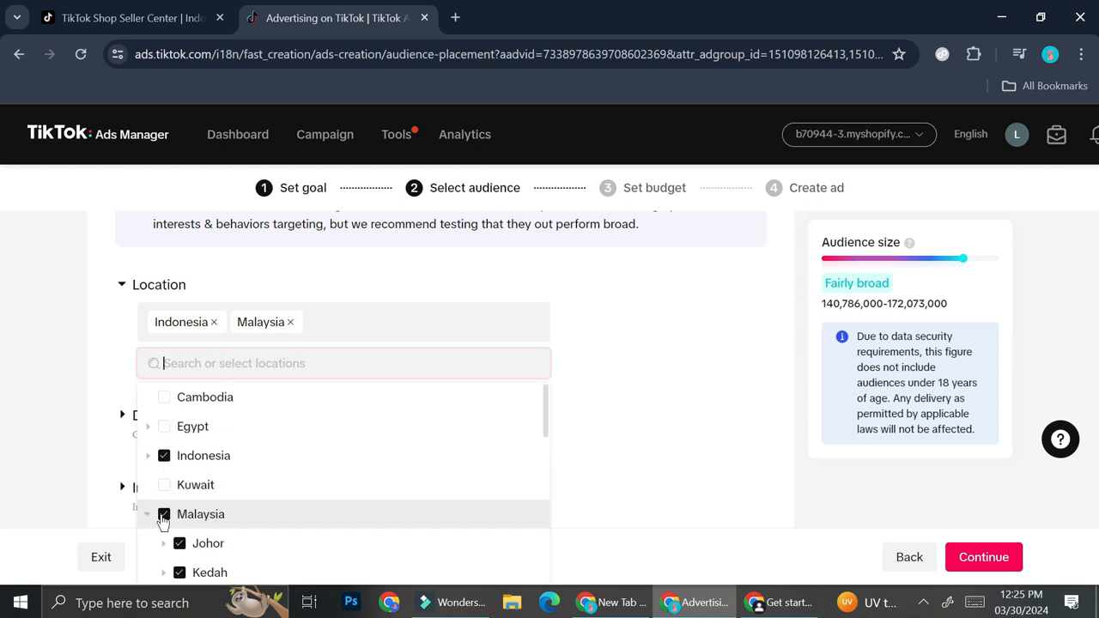
click(164, 514)
click(706, 351)
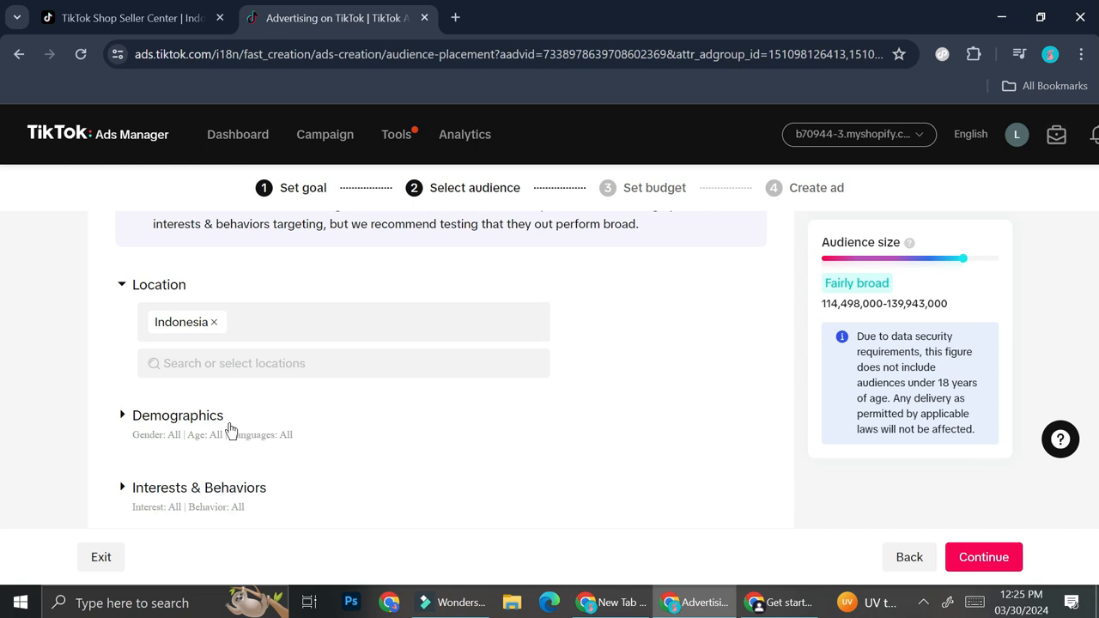
Compare the audience size for Male and Female in the demographics settings, leaving the gender set to Male
click(225, 419)
scroll(288, 413, down, 1)
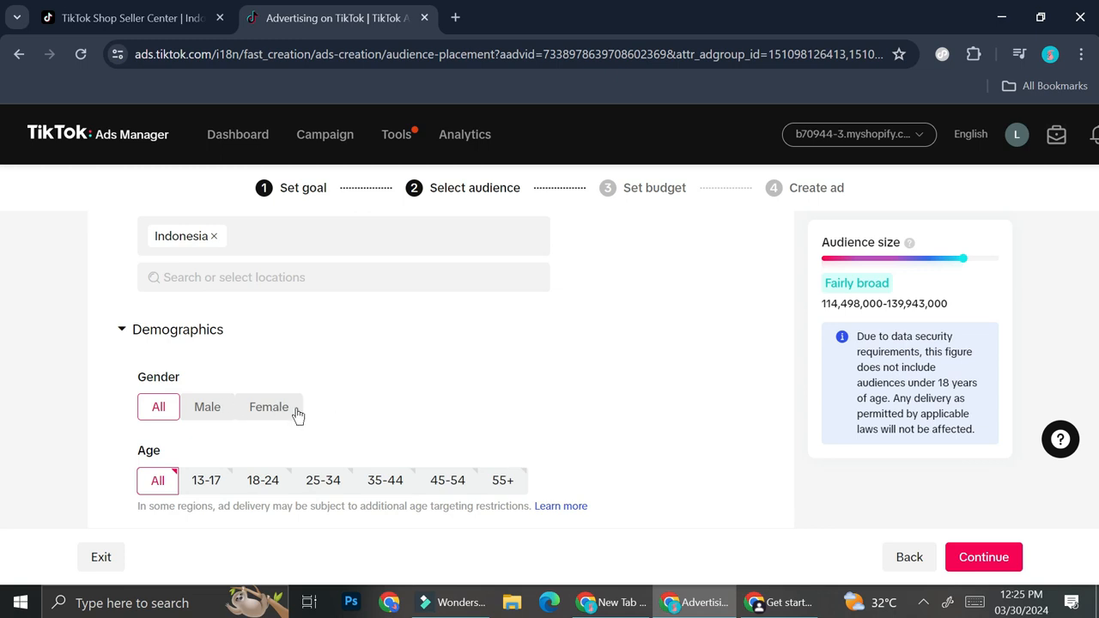
click(220, 419)
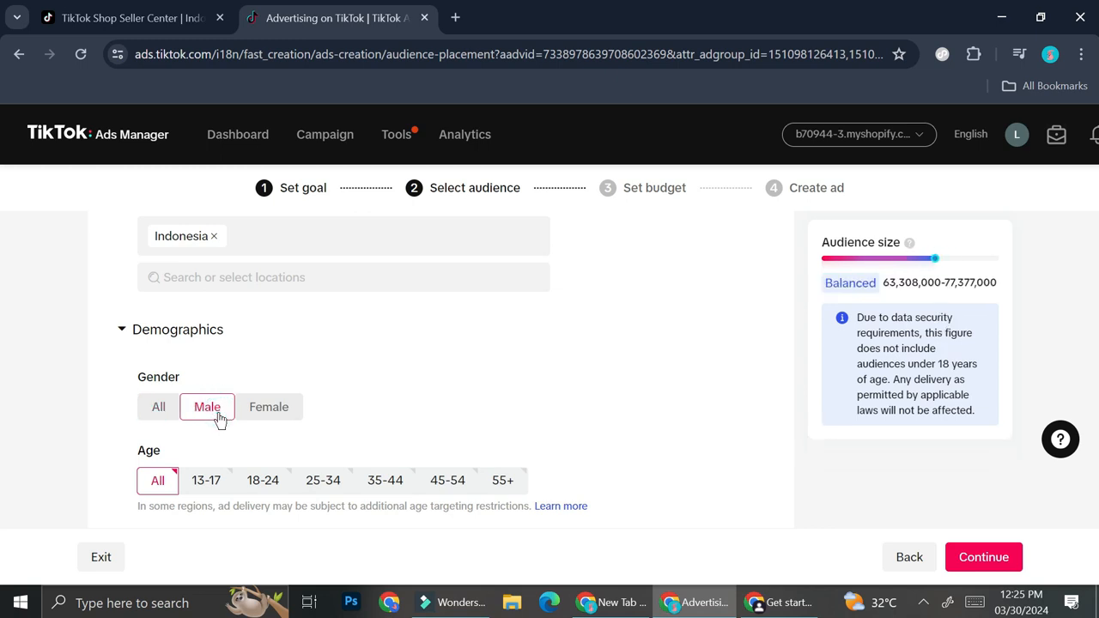
click(264, 409)
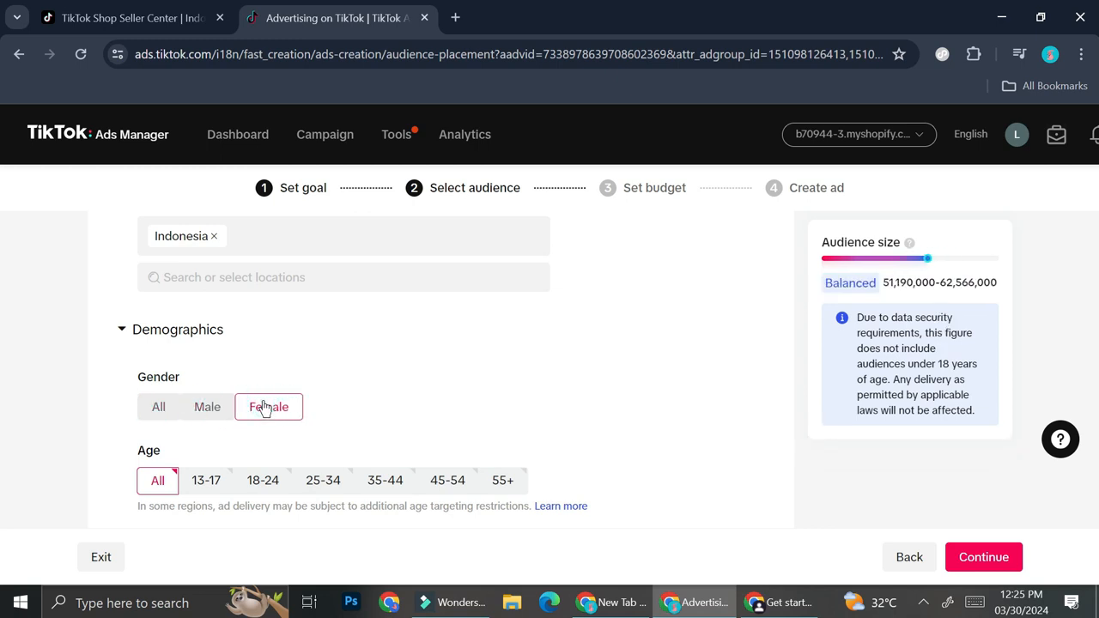
click(206, 413)
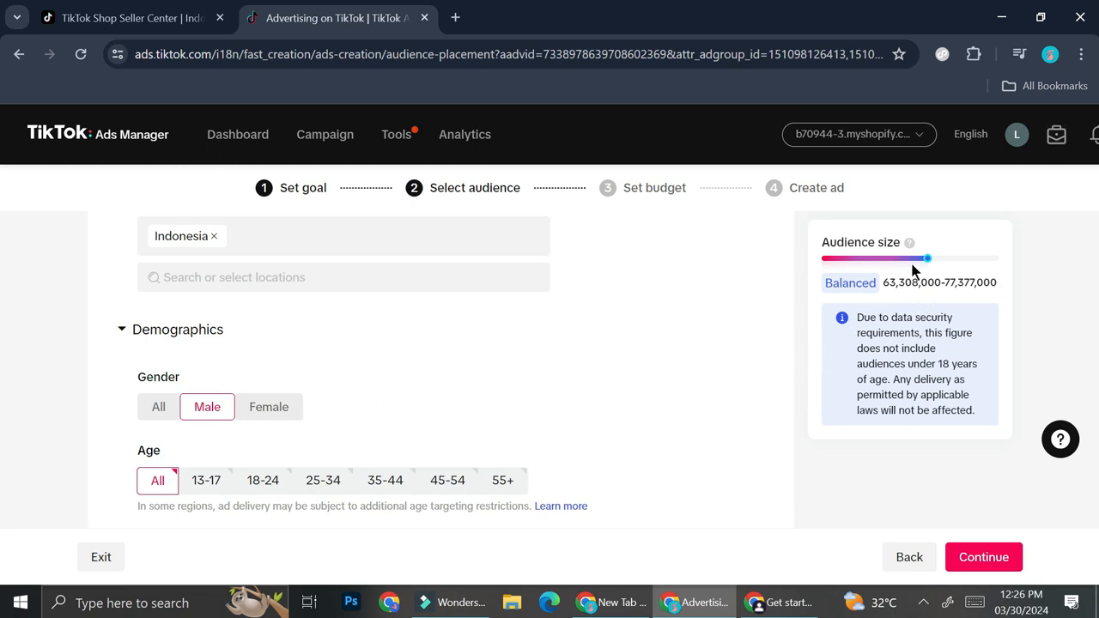
click(275, 411)
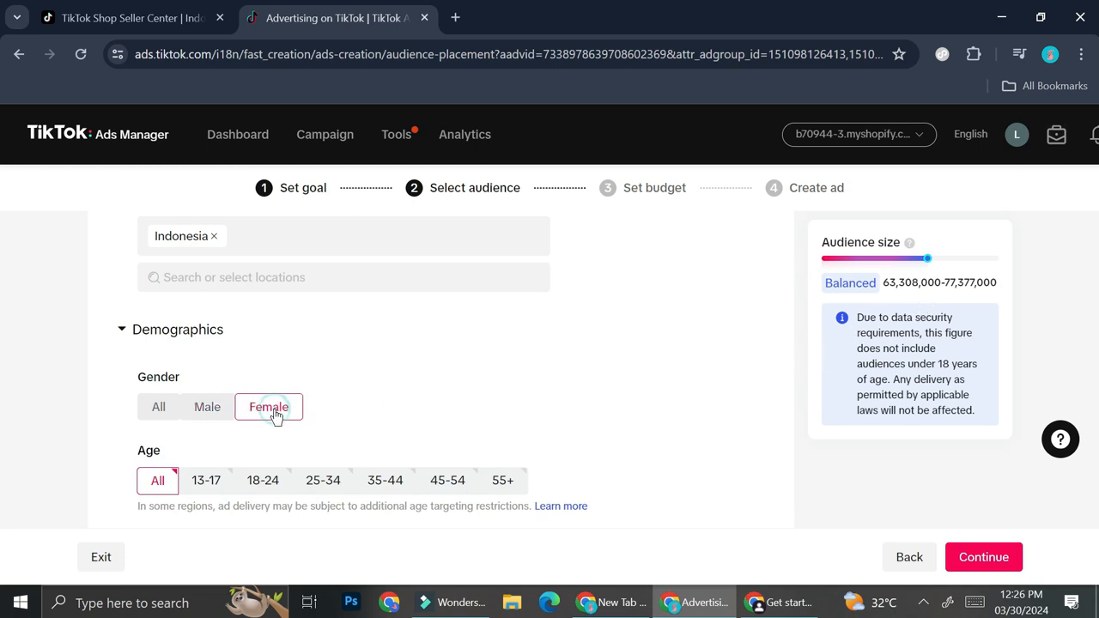
click(228, 410)
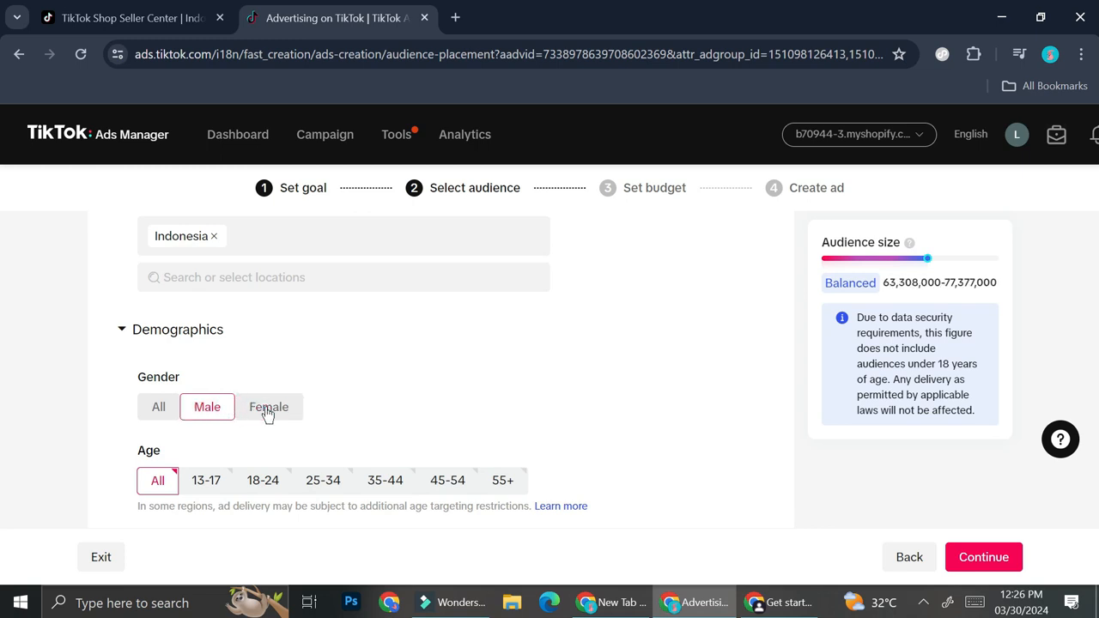
Set the audience gender to All and restrict the age group to 25-34
click(265, 412)
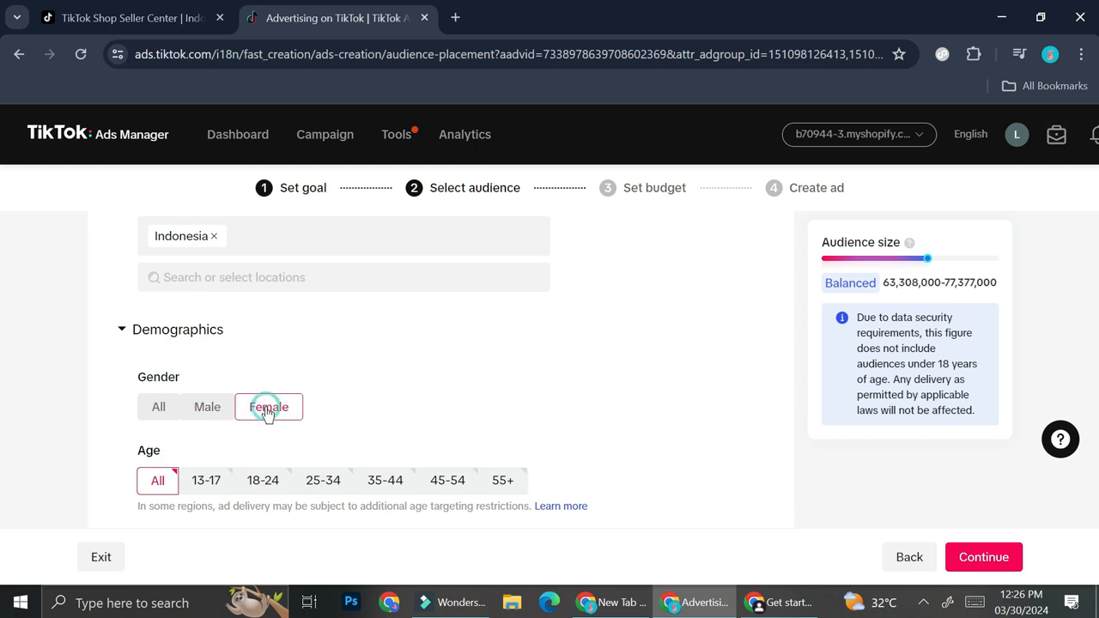
click(142, 405)
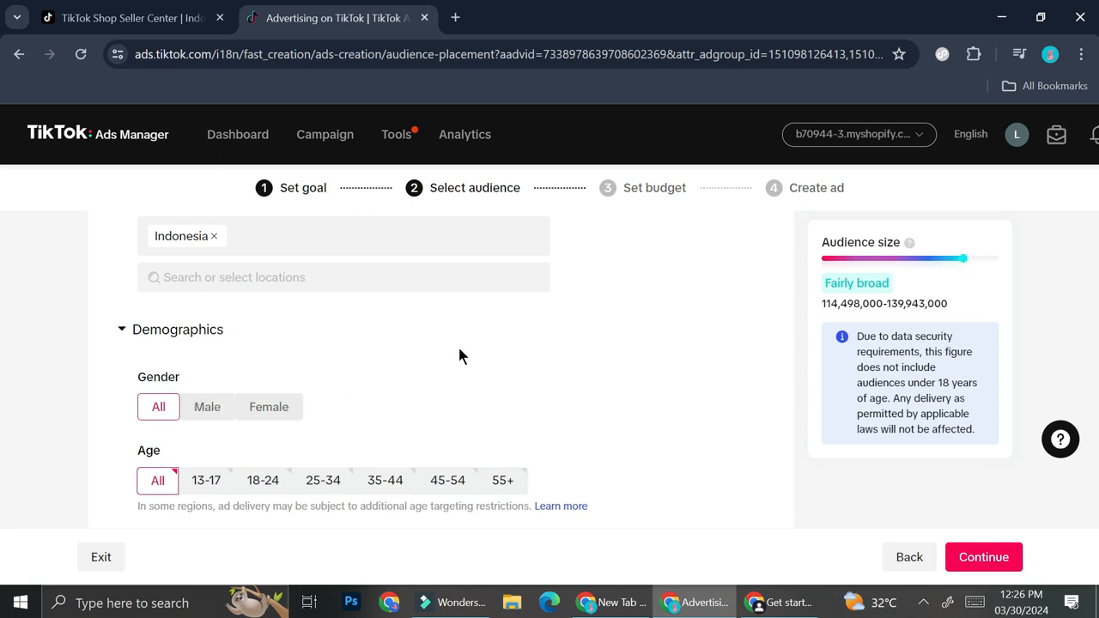
click(327, 487)
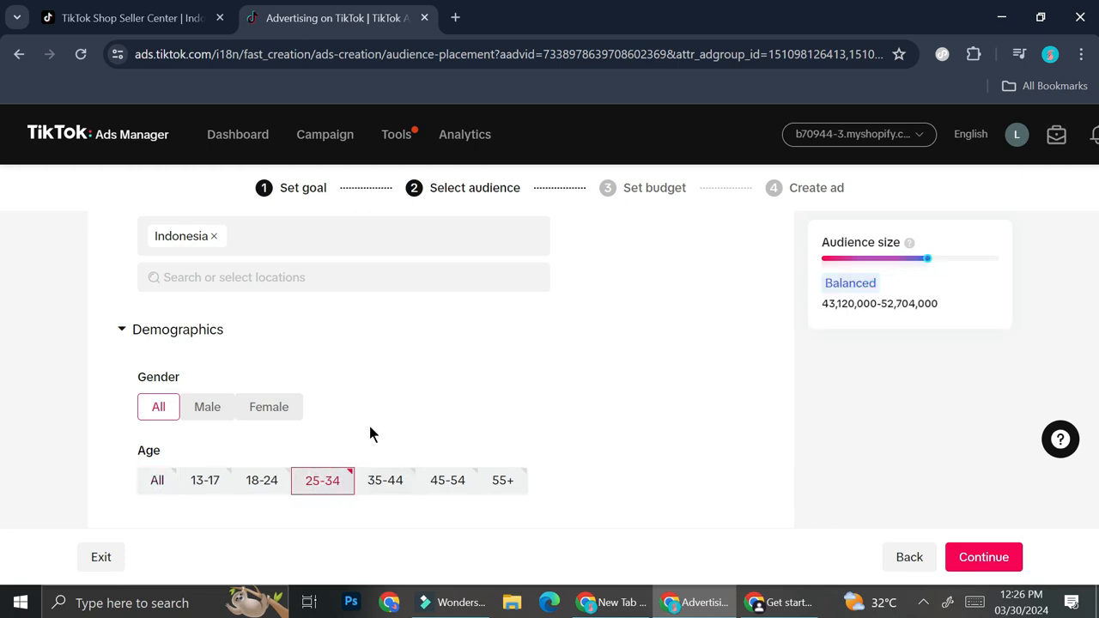
Try Russian as the audience language, and return the language setting to All
scroll(365, 421, down, 1)
scroll(412, 447, down, 1)
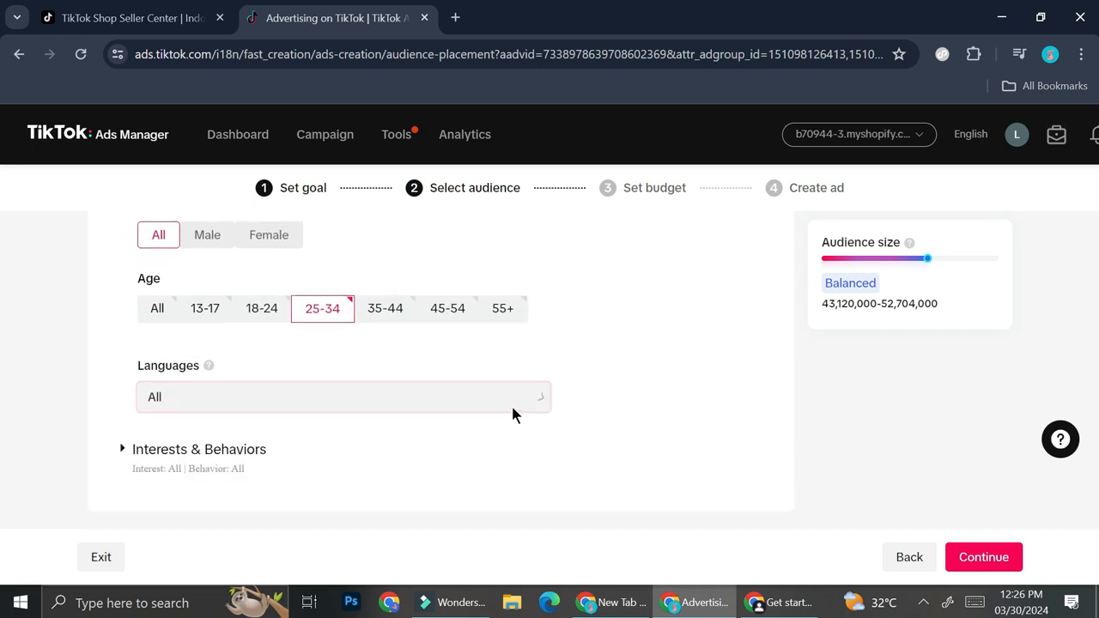
click(529, 403)
click(547, 377)
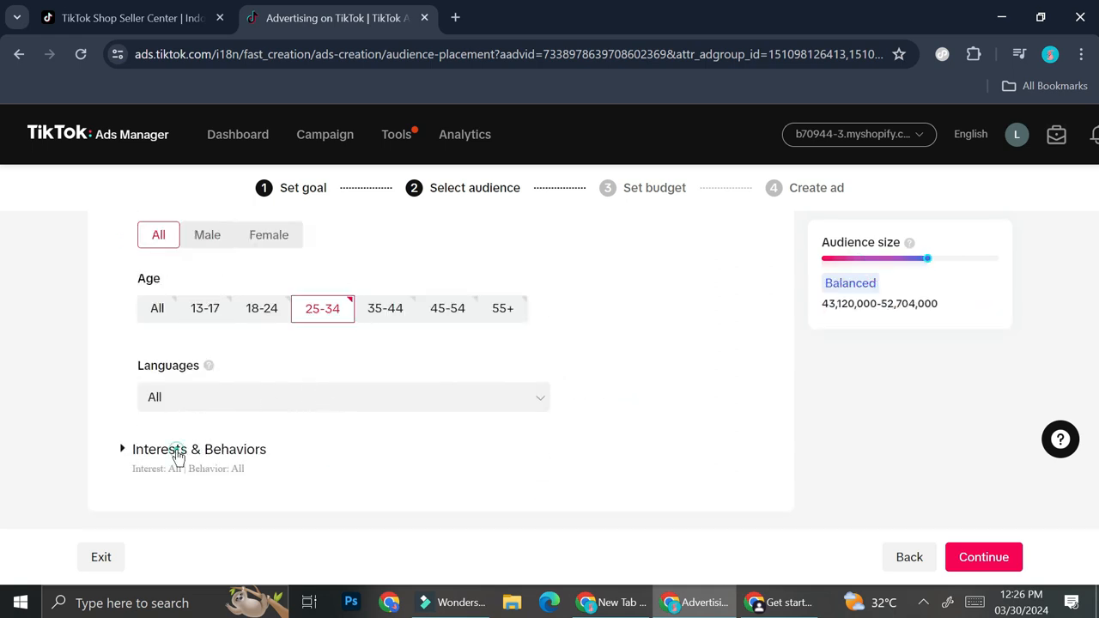
Include people interested in Beauty & Personal Care and Apparel & Accessories, and review the video interaction options
click(176, 450)
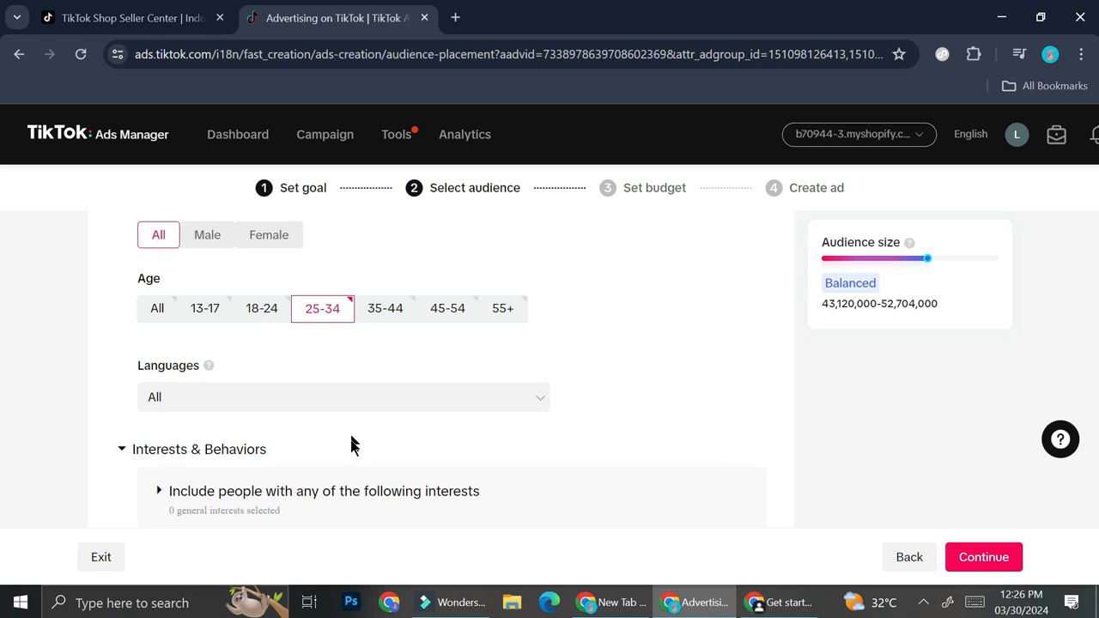
scroll(352, 445, down, 2)
click(177, 328)
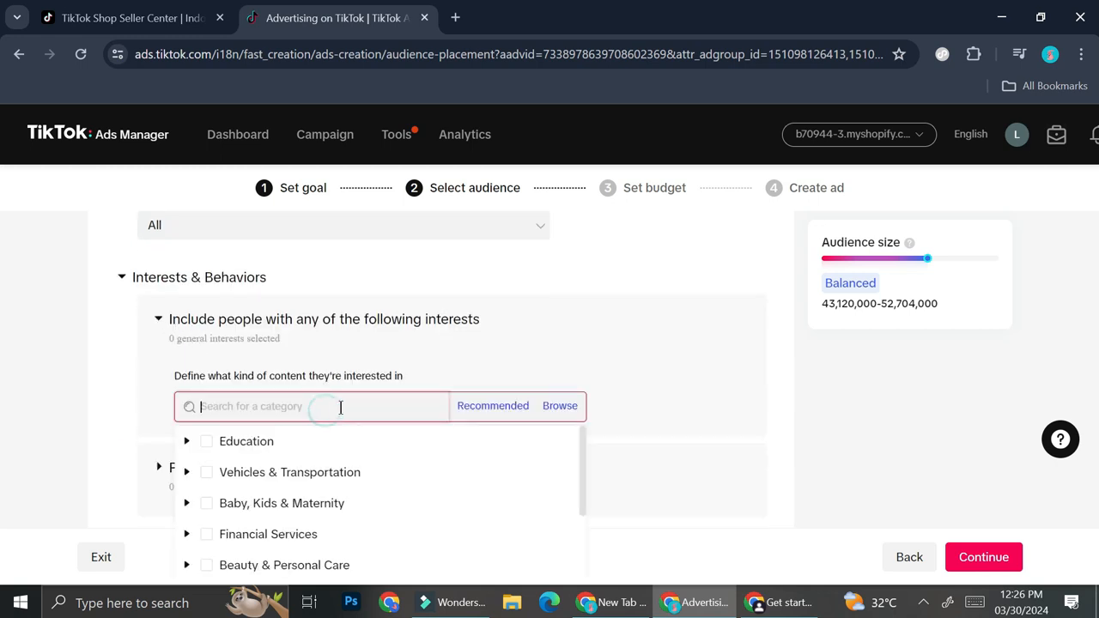
scroll(341, 407, down, 1)
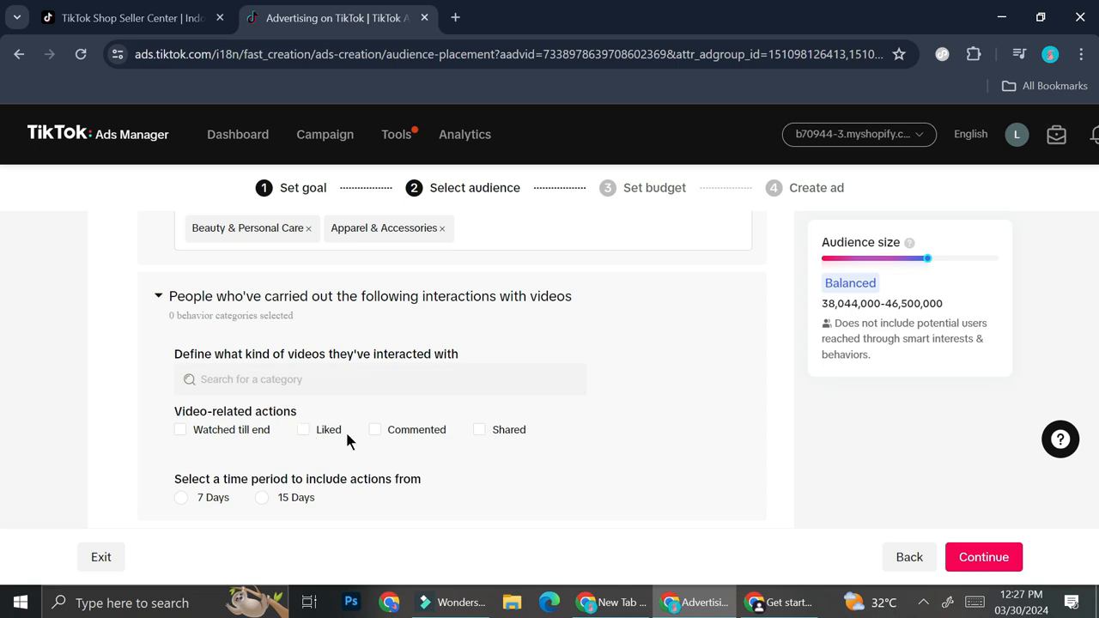
scroll(424, 442, down, 2)
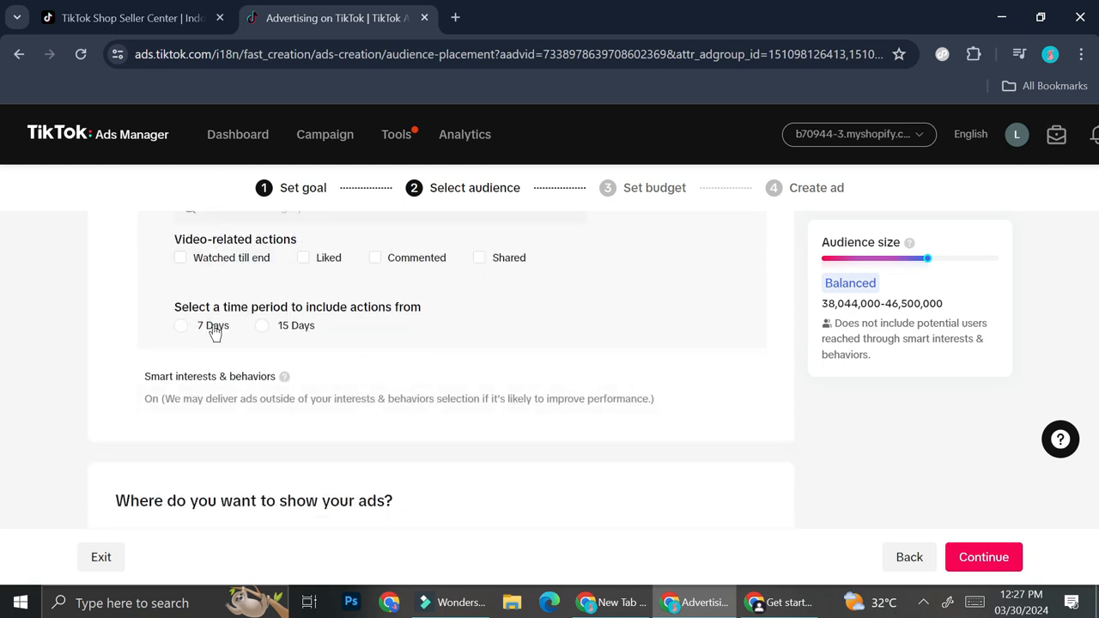
scroll(286, 361, up, 1)
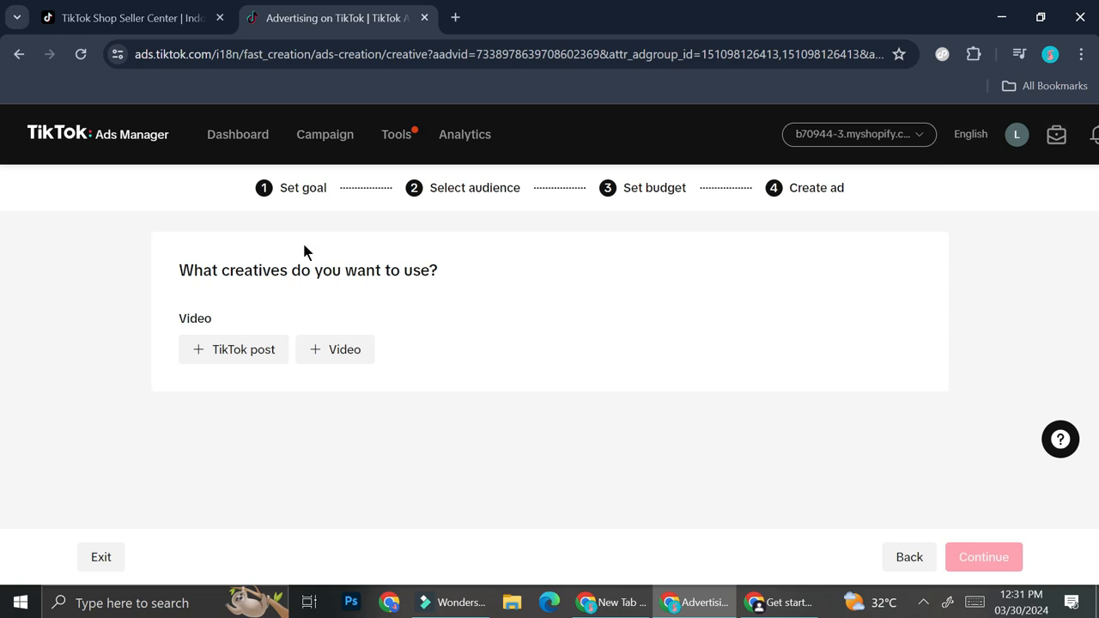
Upload the video 1st animation.mp4 as the ad's creative
click(268, 364)
click(345, 350)
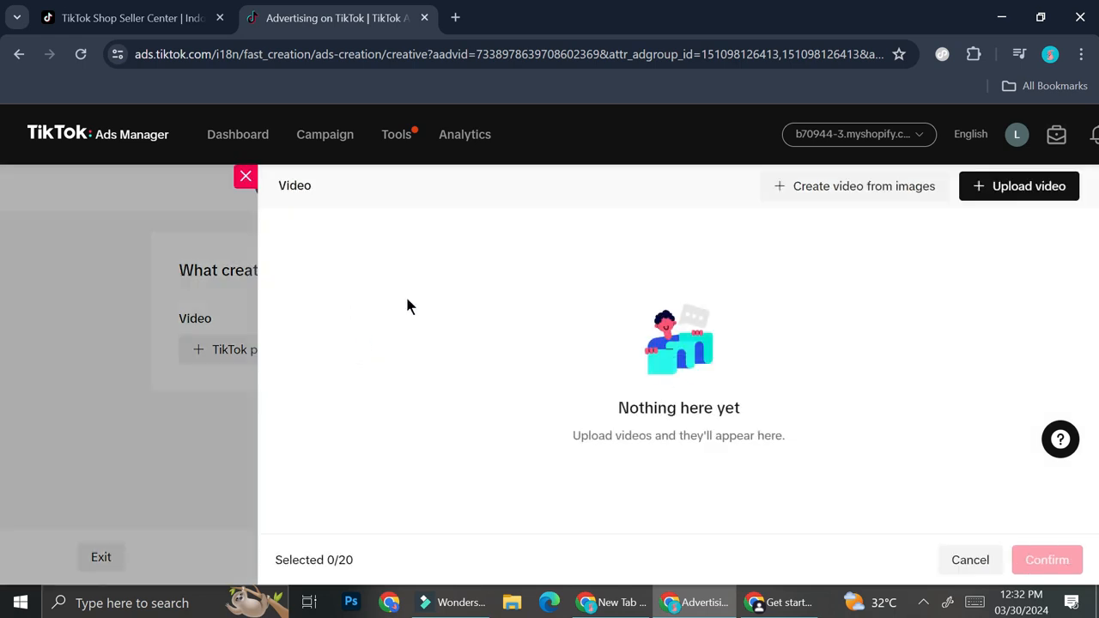
click(242, 179)
click(349, 352)
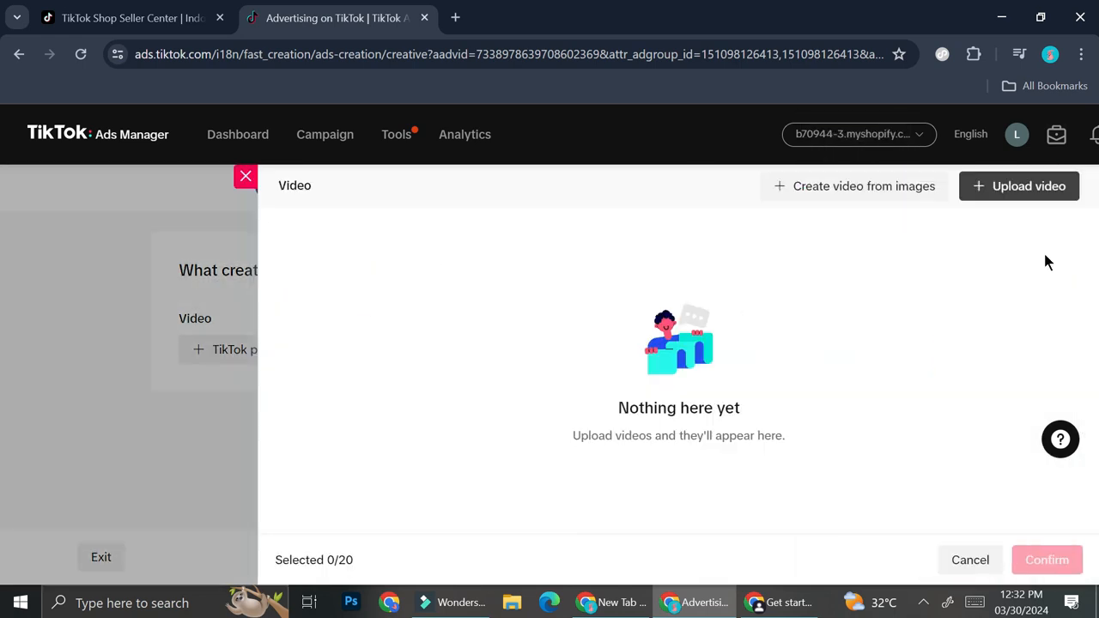
click(1039, 190)
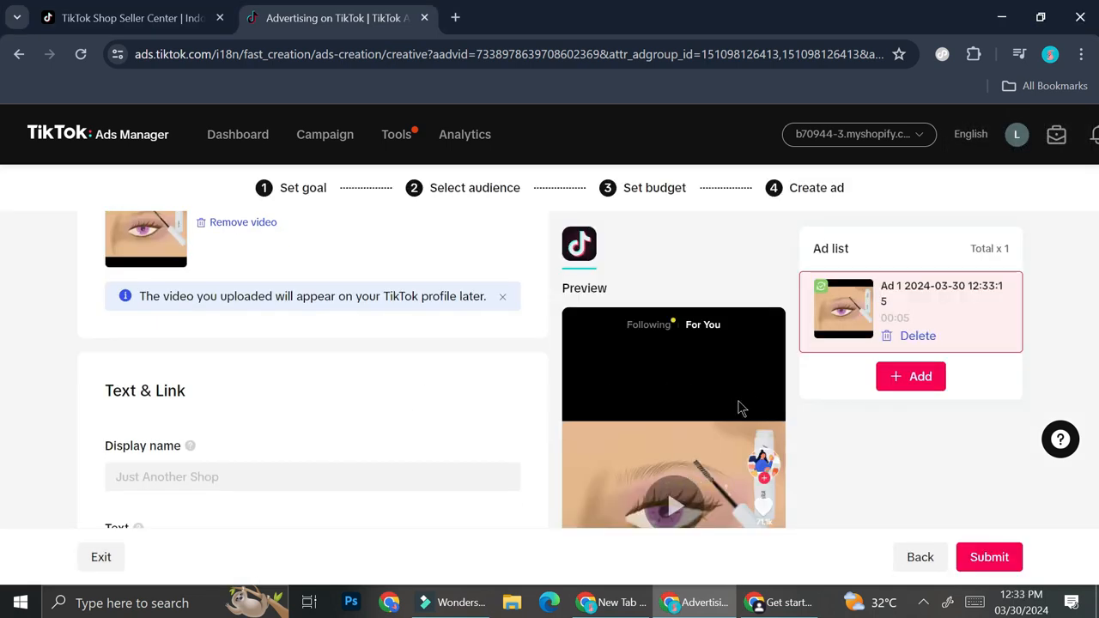
Review the ad's name, media, display name, text, call to action, URL, profile image and preview
scroll(722, 425, down, 2)
scroll(461, 343, up, 5)
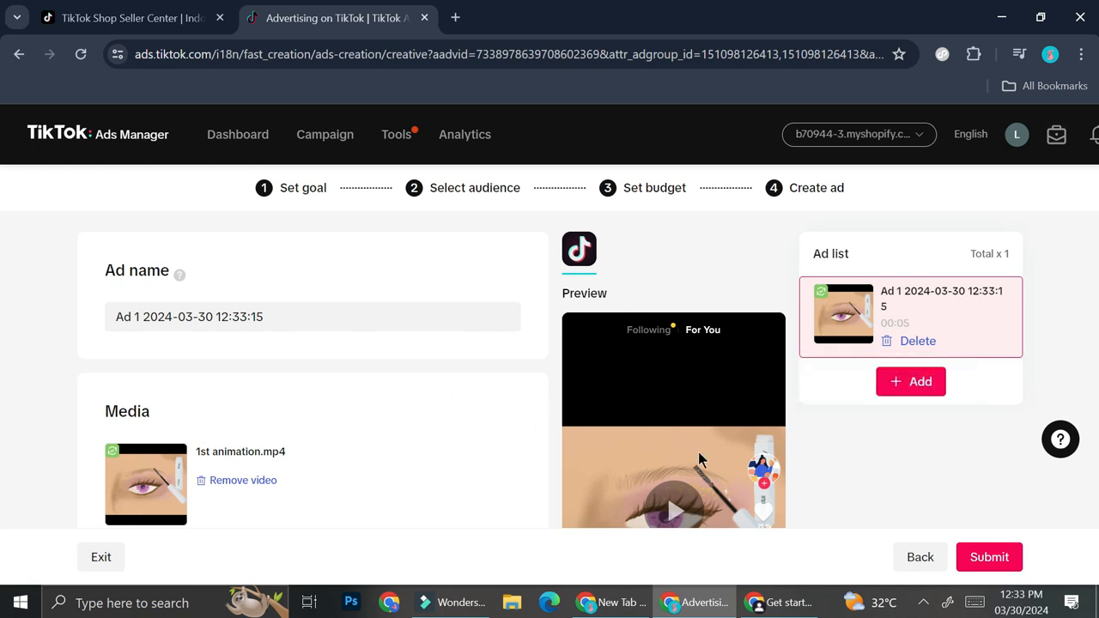
scroll(672, 507, down, 2)
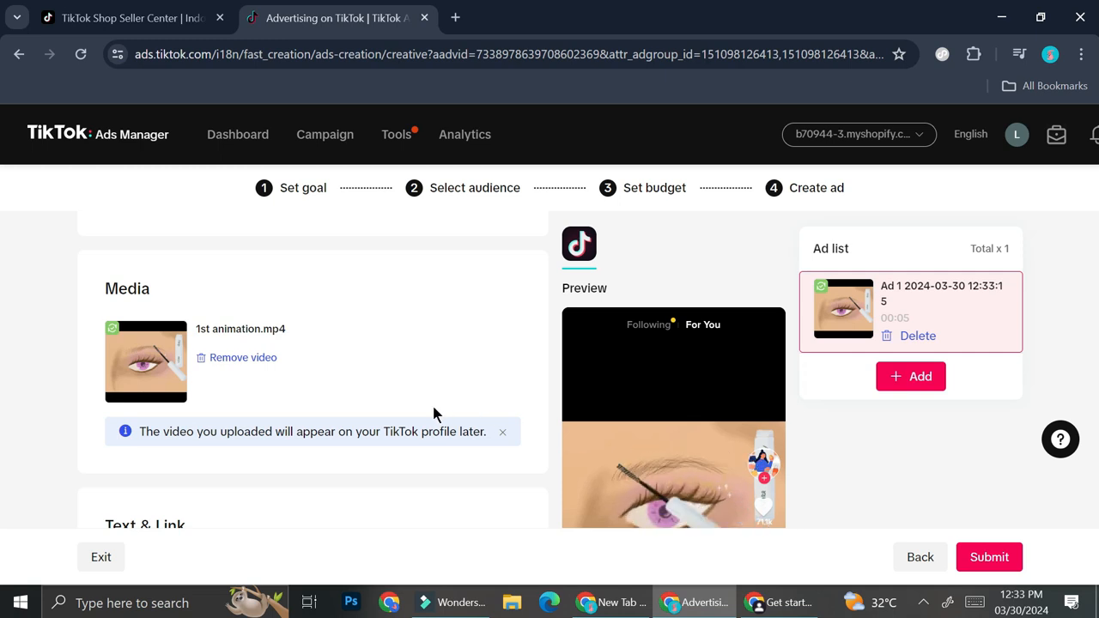
scroll(434, 414, down, 5)
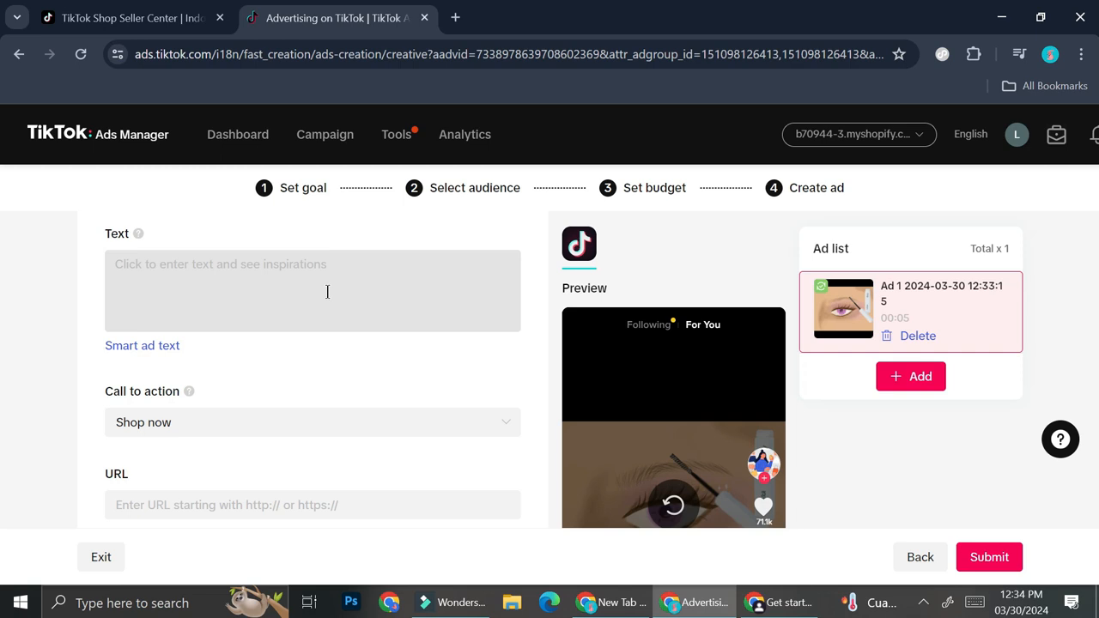
scroll(328, 292, down, 1)
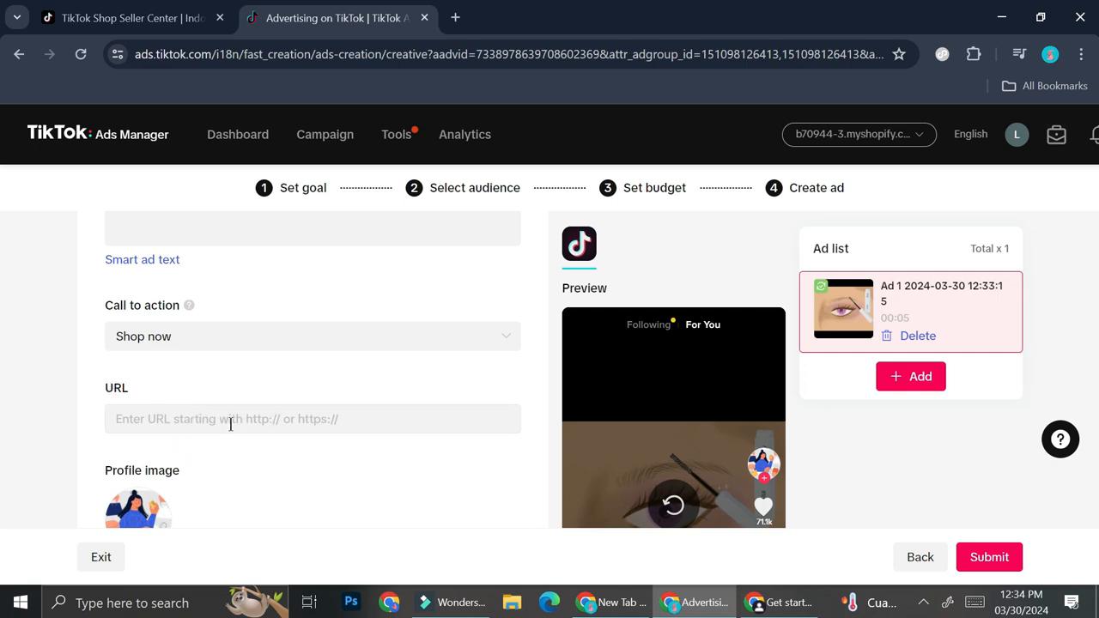
scroll(275, 414, down, 1)
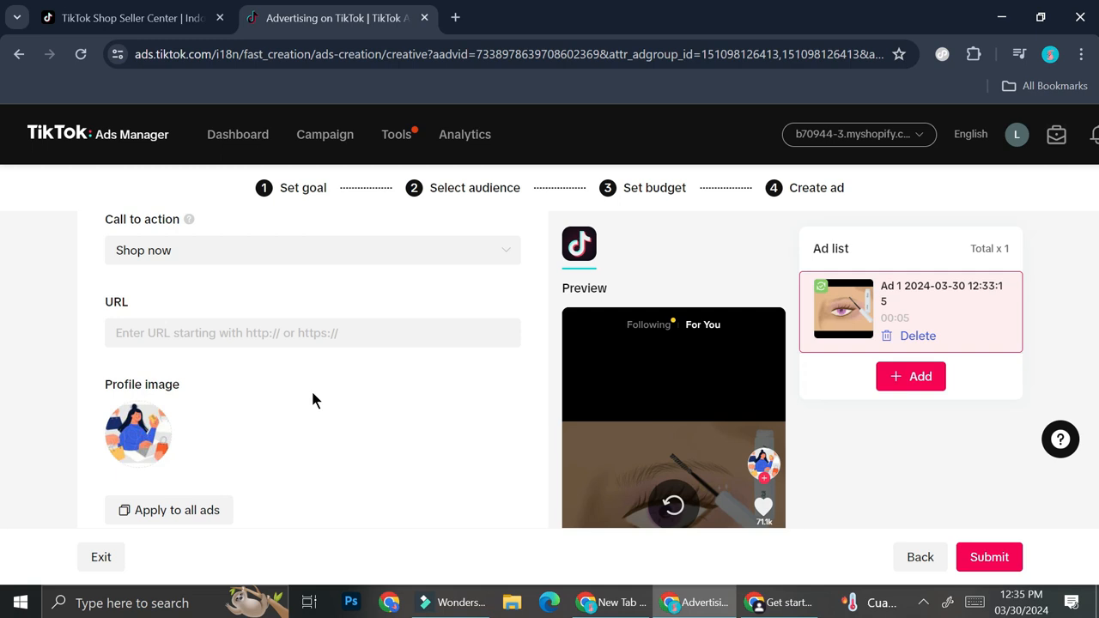
scroll(312, 400, down, 3)
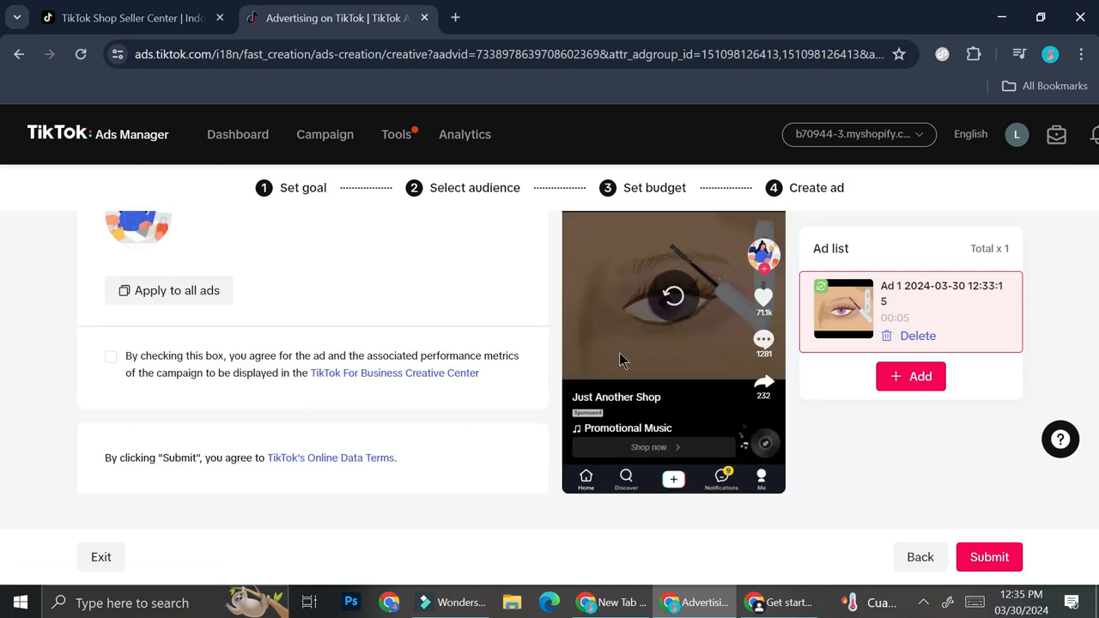
scroll(471, 344, up, 5)
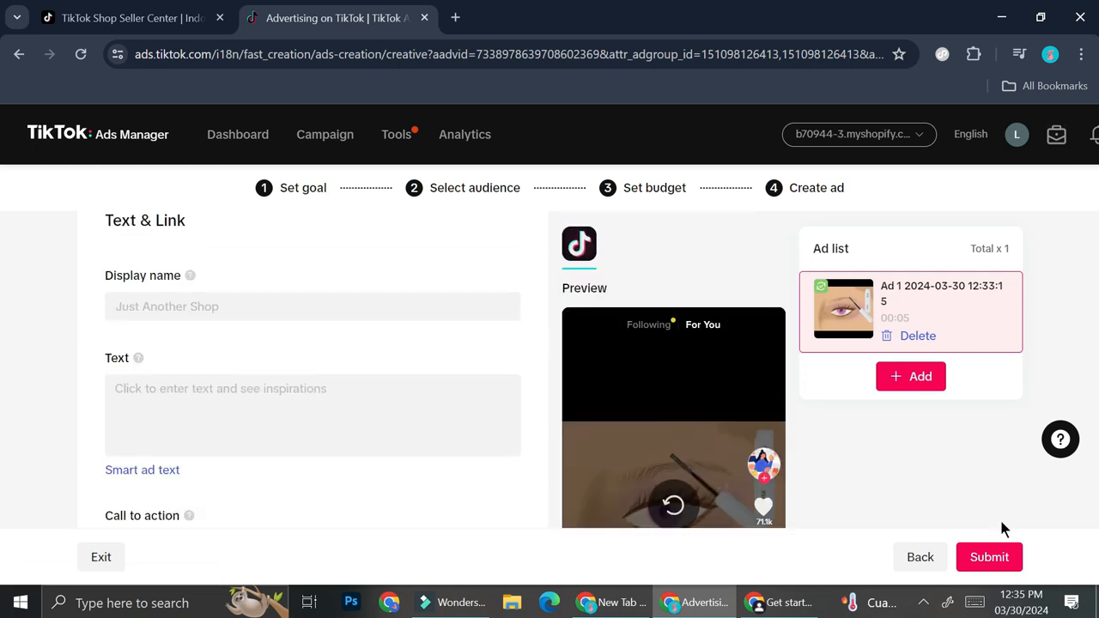